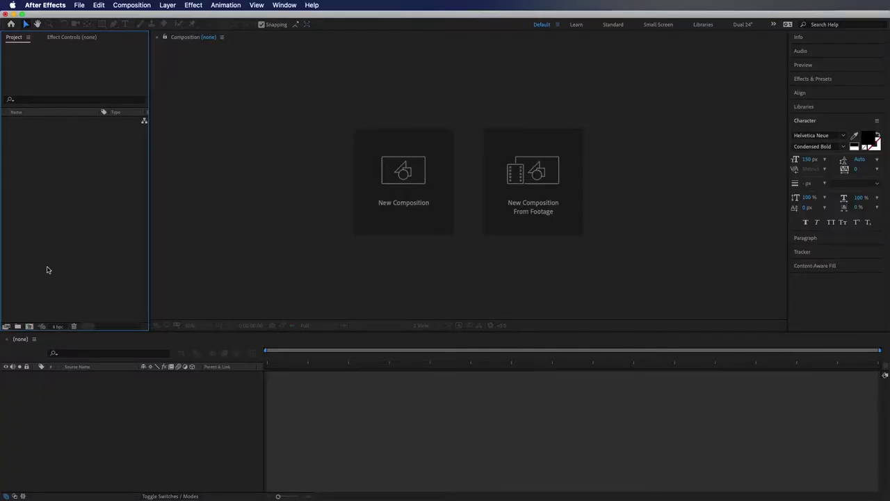
Step: Create a new composition named 'Pie Chart'
left_click(29, 326)
type("Pie")
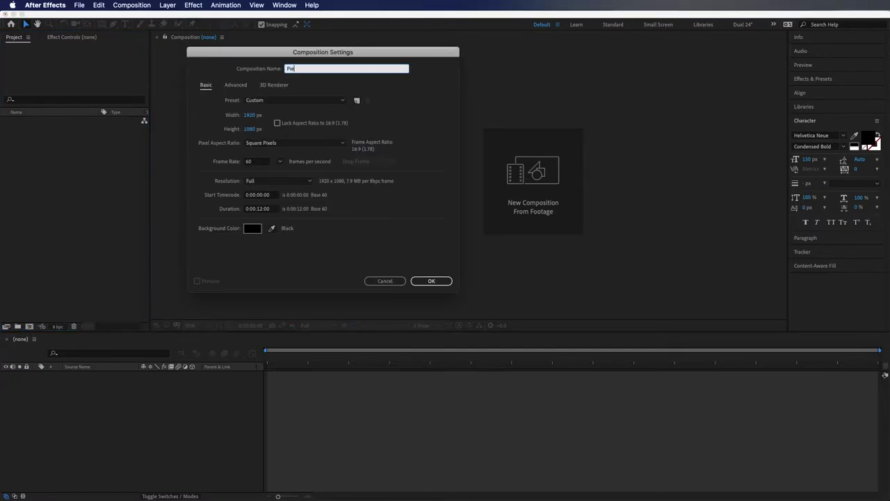
type(" Chart")
key("Return")
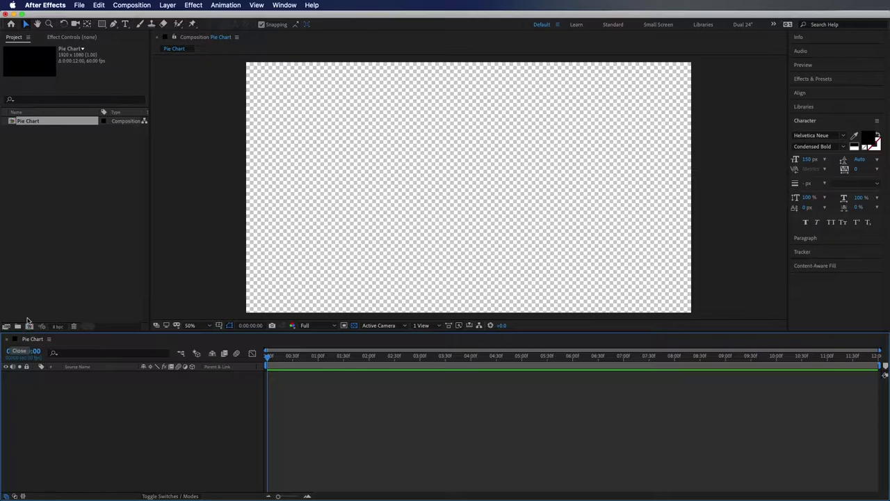
Step: Add a text layer reading '0' at the canvas centre
double_click(125, 24)
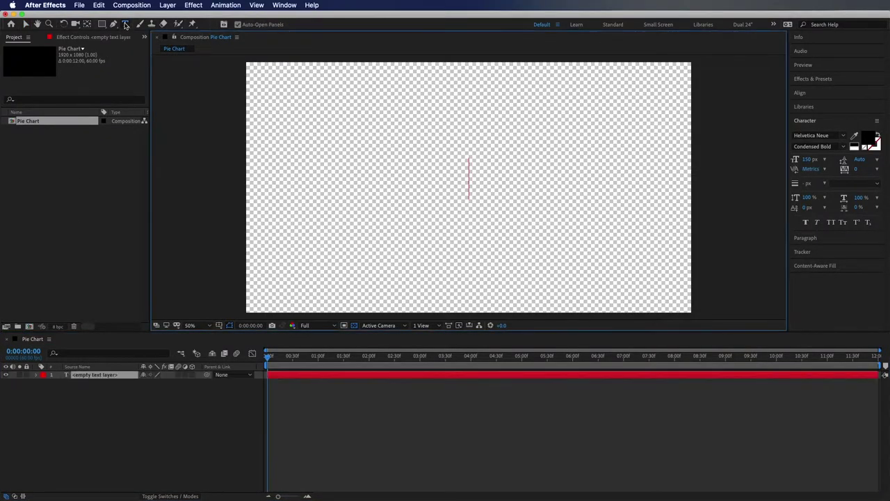
type("0")
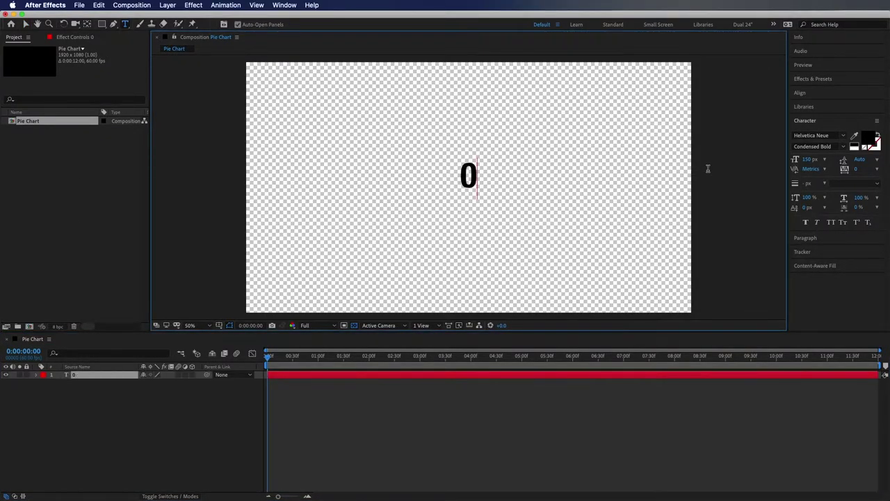
key("Escape")
left_click(103, 423)
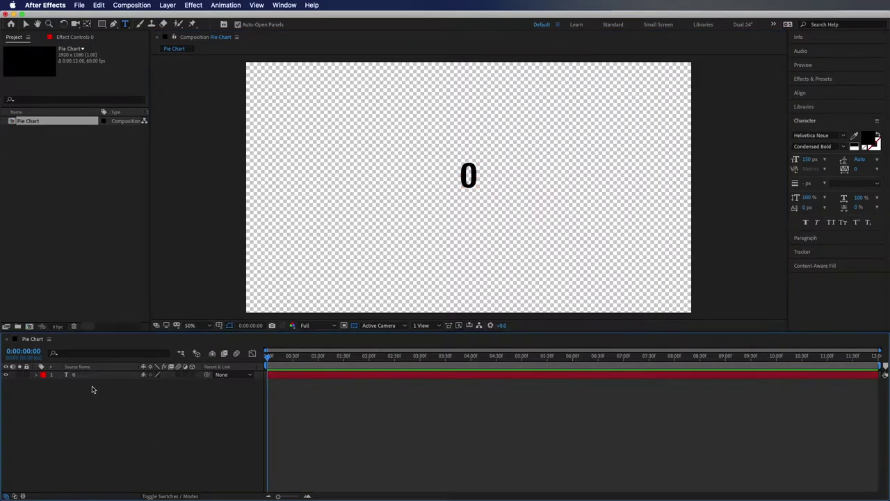
Step: Duplicate the 0 layer, shift the copy right, and change its text to '%'
left_click(91, 377)
key("super+d")
key("super+d")
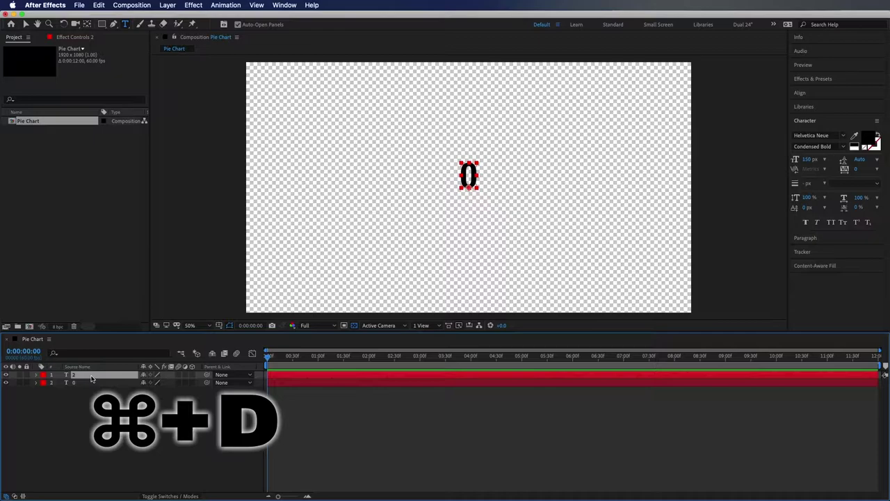
key("shift+Right")
key("shift+Right")
key("shift+Right")
key("shift+Right")
key("shift+Right")
key("shift+Right")
key("shift+Right")
key("shift+Right")
key("shift+Right")
key("shift+Right")
key("shift+Right")
key("shift+Right")
key("shift+Right")
key("shift+Right")
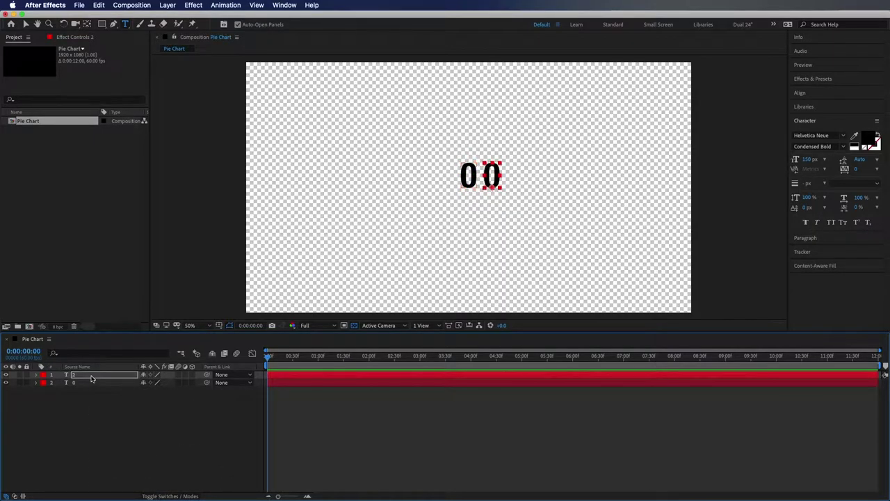
key("shift+Right")
key("shift+Right")
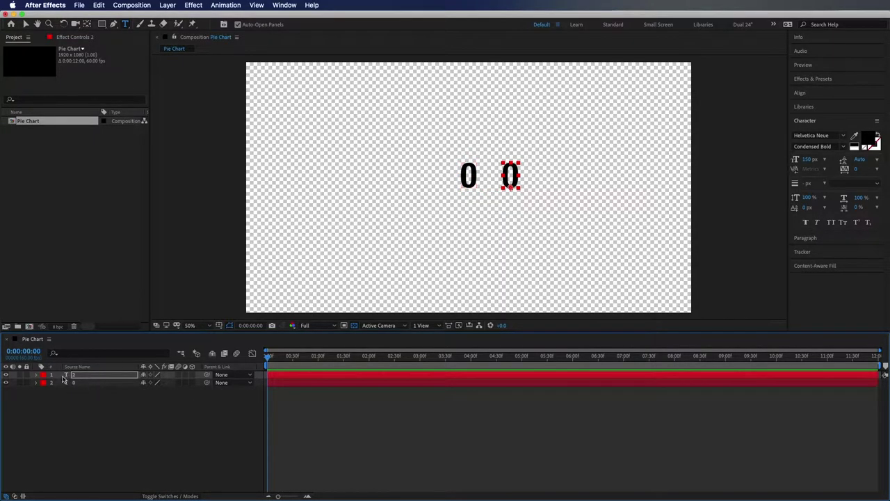
double_click(66, 376)
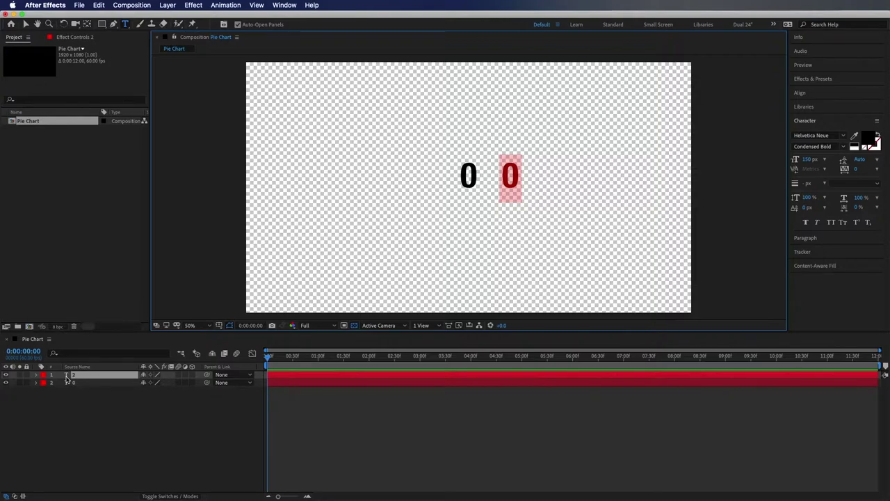
type("%")
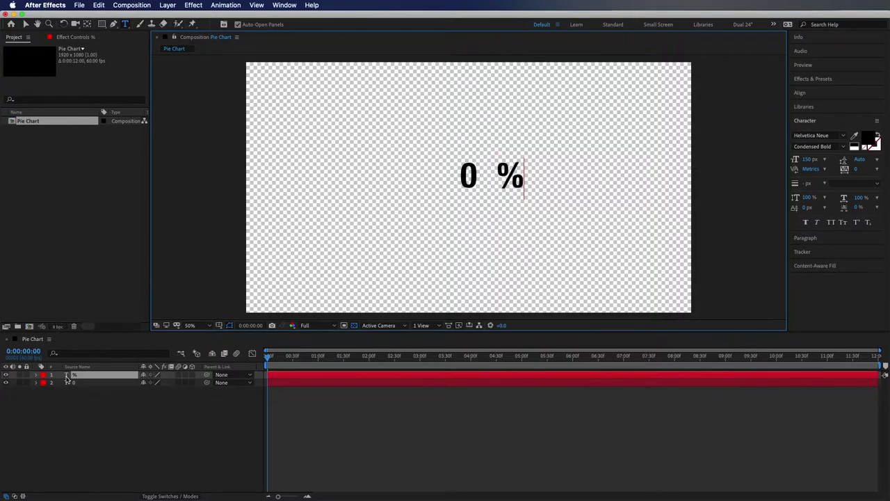
left_click(114, 231)
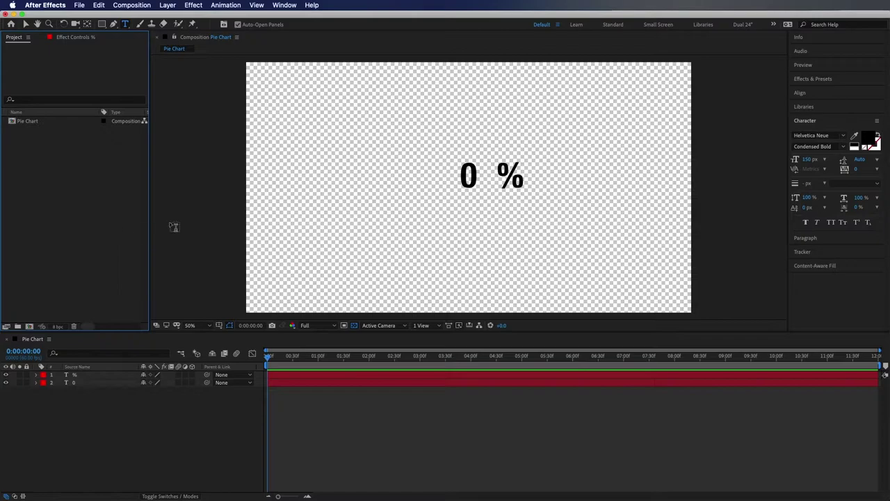
Step: Apply the Slider Control effect to the 0 text layer
left_click(810, 78)
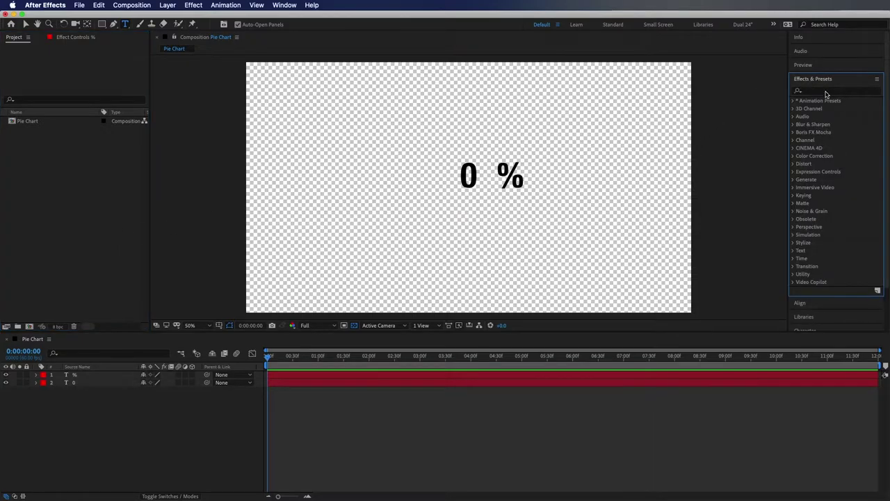
left_click(827, 91)
type("slider")
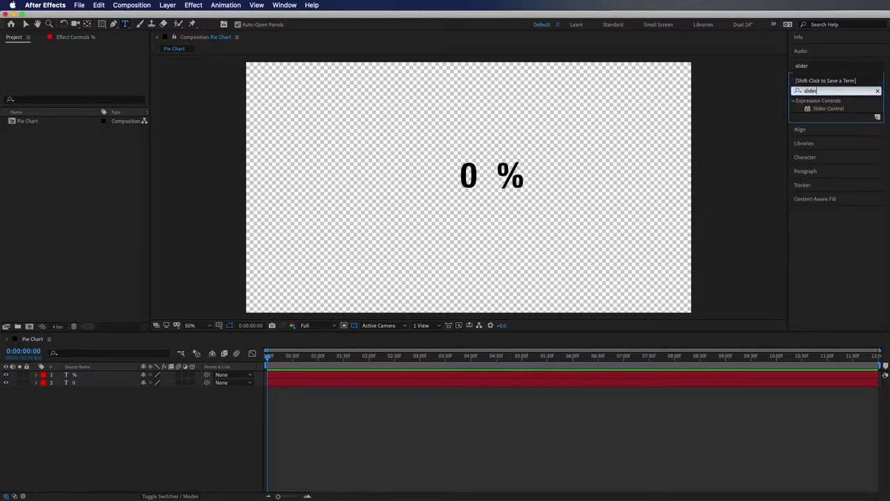
left_click_drag(809, 111, 87, 390)
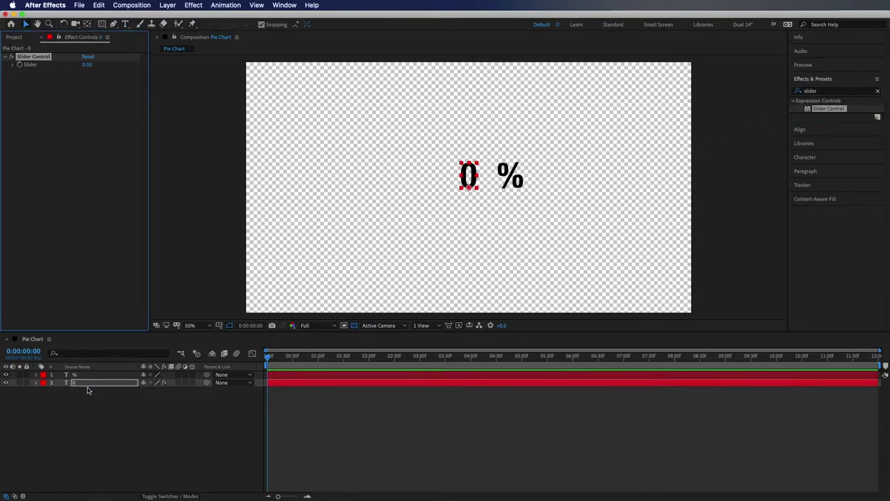
Step: Reveal the Slider property and add an expression to the 0 layer's Source Text
left_click(37, 383)
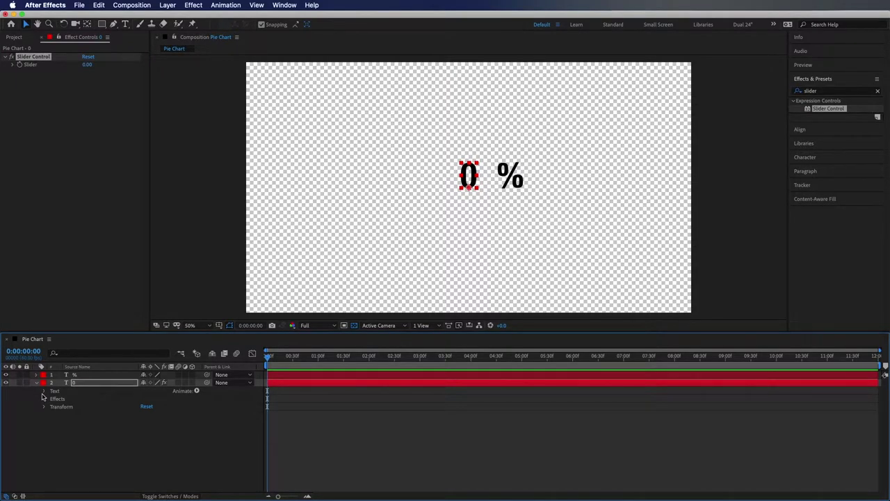
left_click(44, 391)
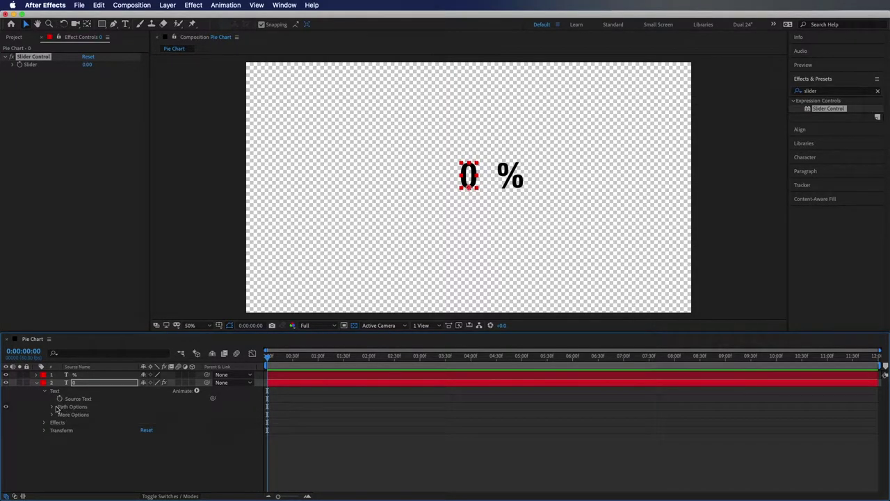
left_click(43, 423)
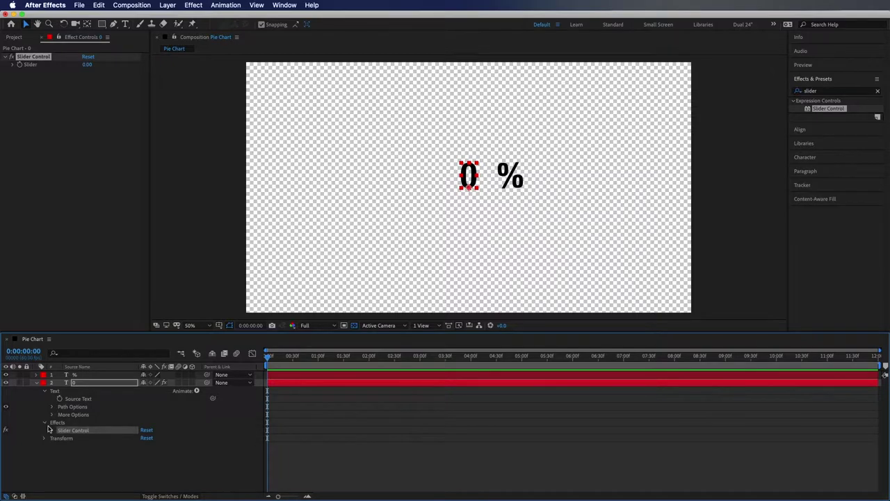
left_click(52, 431)
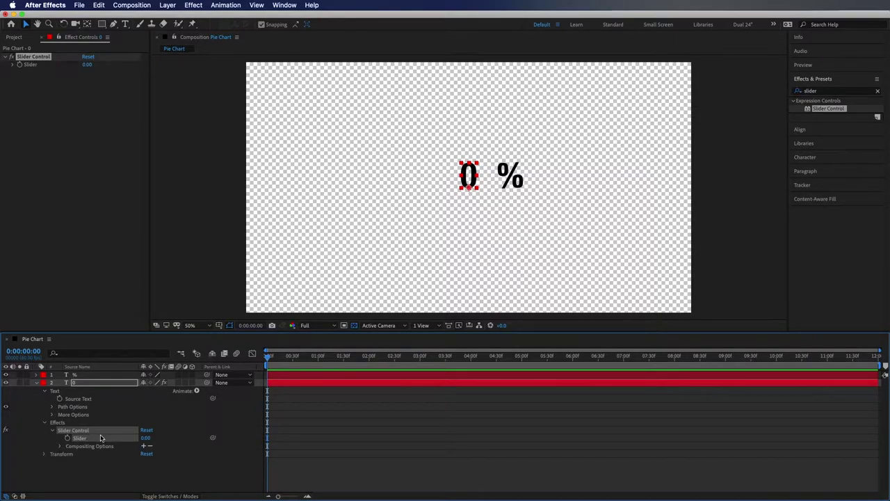
left_click(59, 399, "alt")
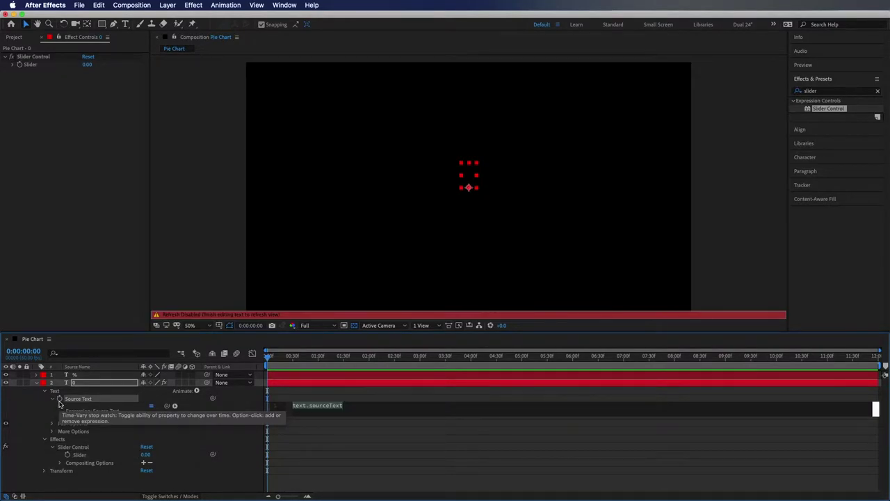
Step: Set the Source Text expression to Math.round(effect("Slider Control")("Slider"))
left_click_drag(169, 408, 83, 456)
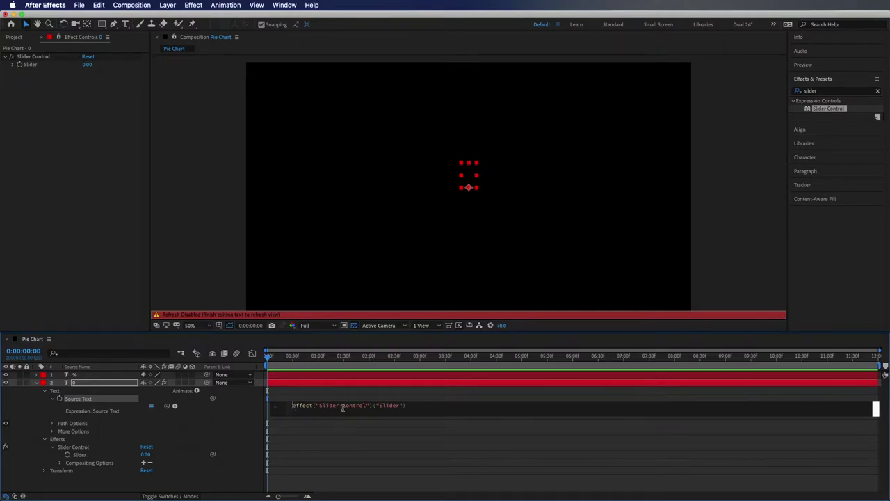
type("Math")
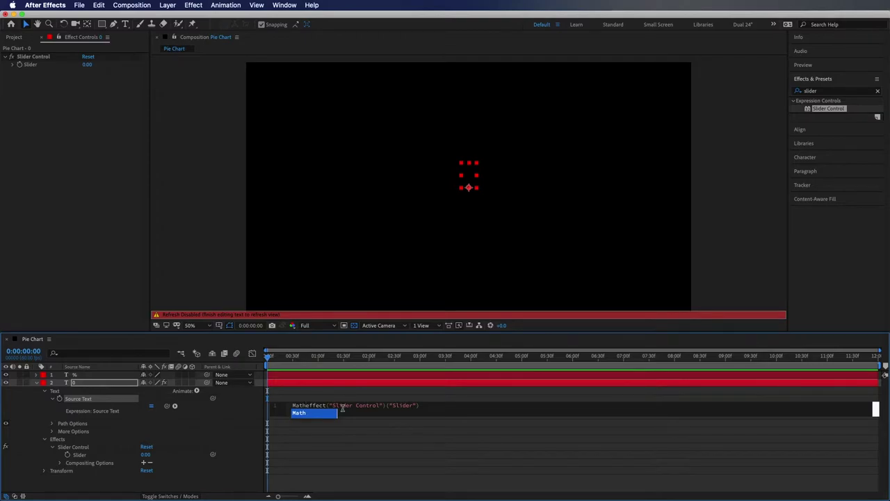
type(".round")
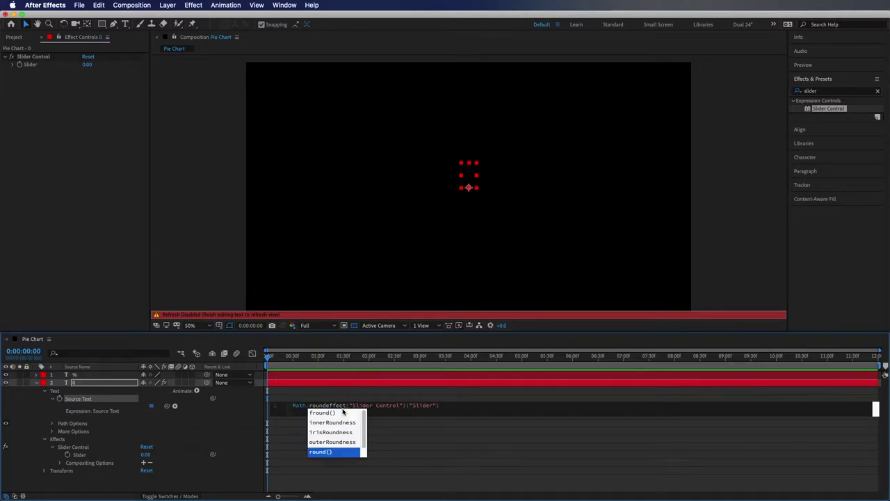
key("Return")
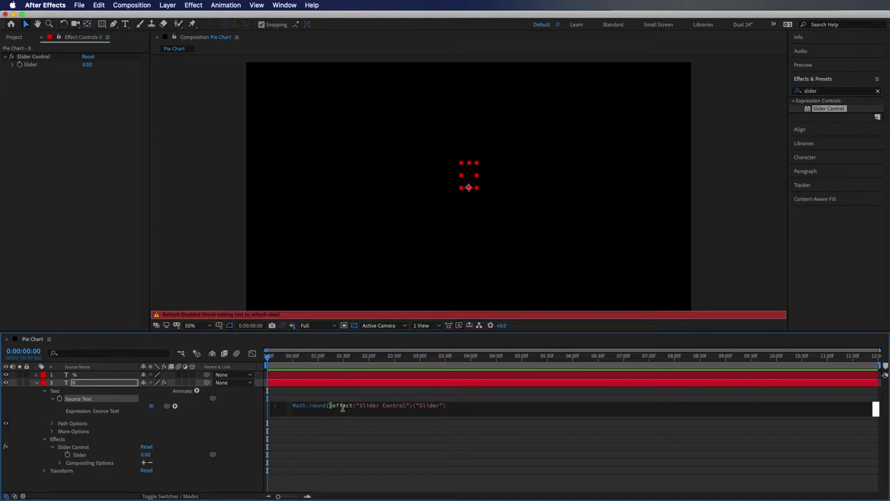
key("Delete")
key("KP_Enter")
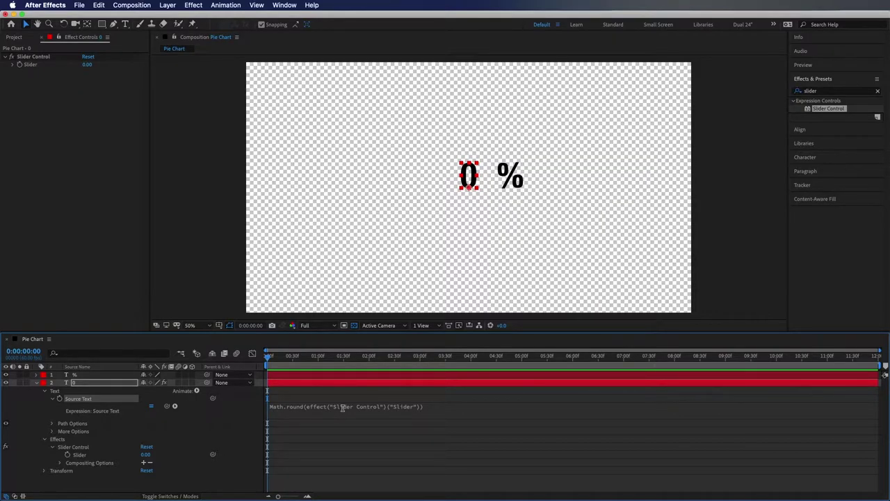
Step: Keyframe the Slider from 0 at the start to 75 at 0:00:02:00
left_click(89, 455)
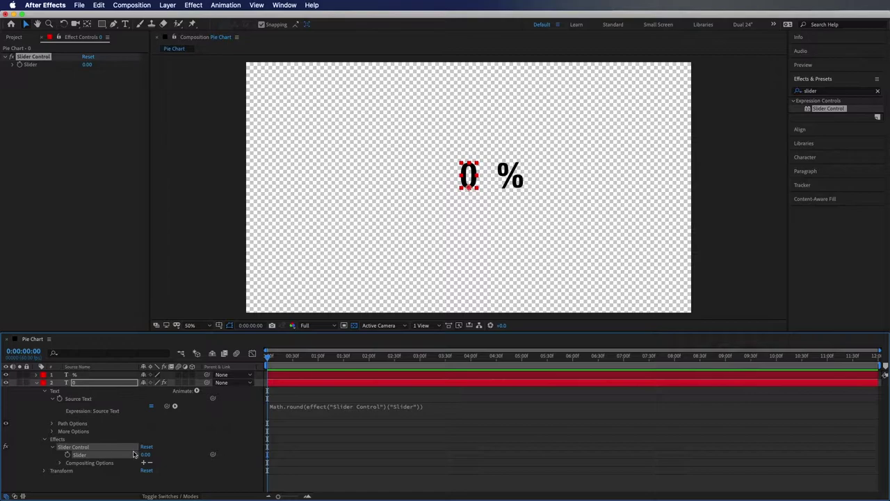
left_click_drag(145, 454, 215, 468)
left_click(149, 454)
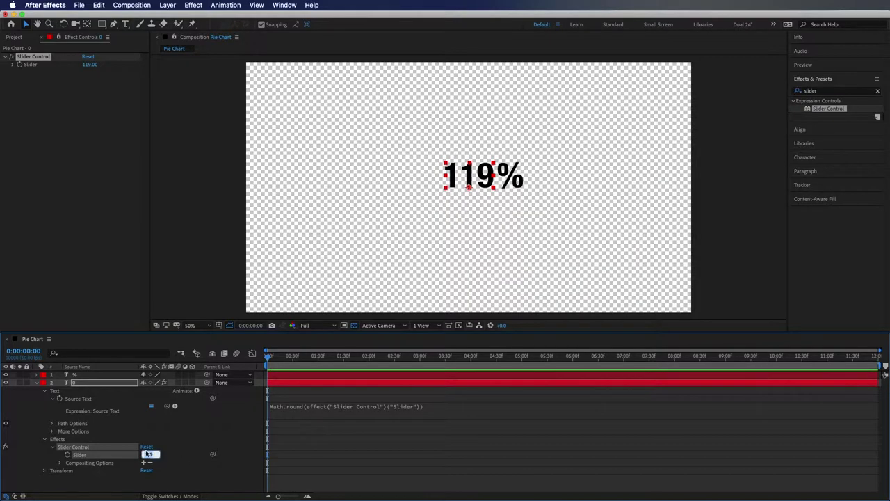
type("0")
key("Return")
left_click(68, 455)
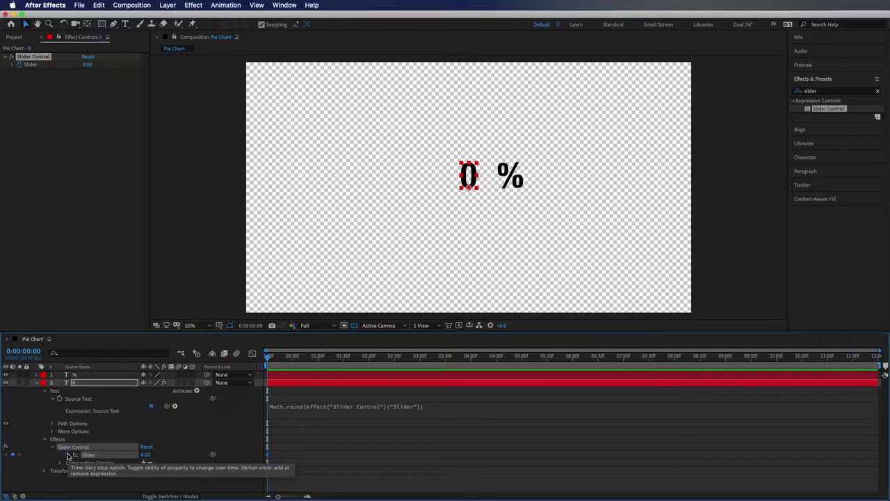
left_click_drag(365, 357, 370, 359)
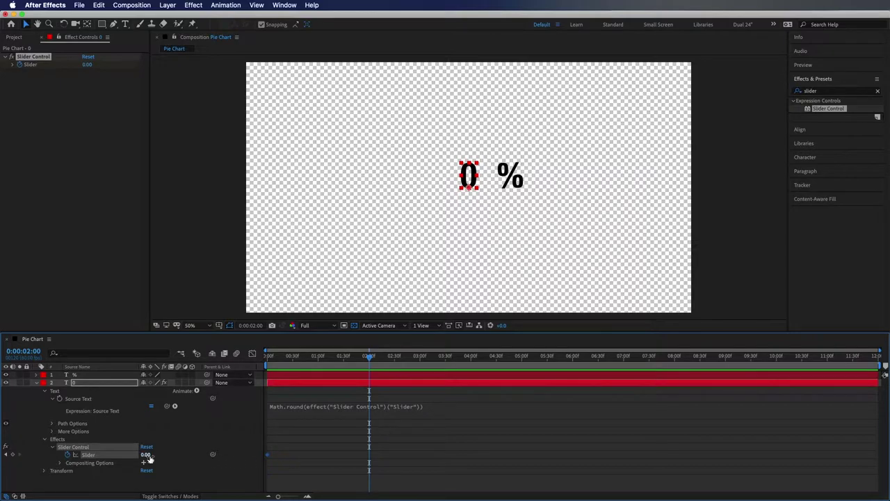
left_click(146, 455)
key("Return")
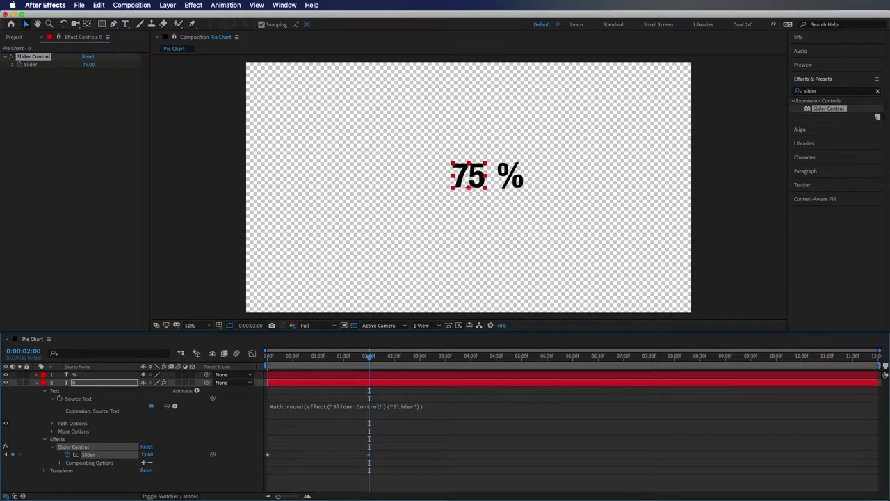
Step: Nudge the % layer left next to the number and collapse the layer properties
left_click(94, 376)
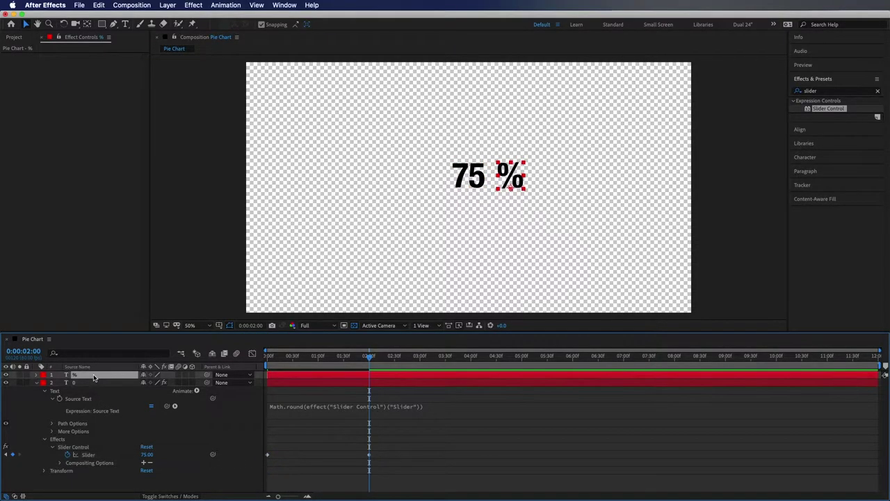
key("Left")
key("Left")
key("Left")
key("Left")
key("Left")
key("Left")
key("Left")
key("Left")
key("Left")
key("Left")
key("Left")
key("Left")
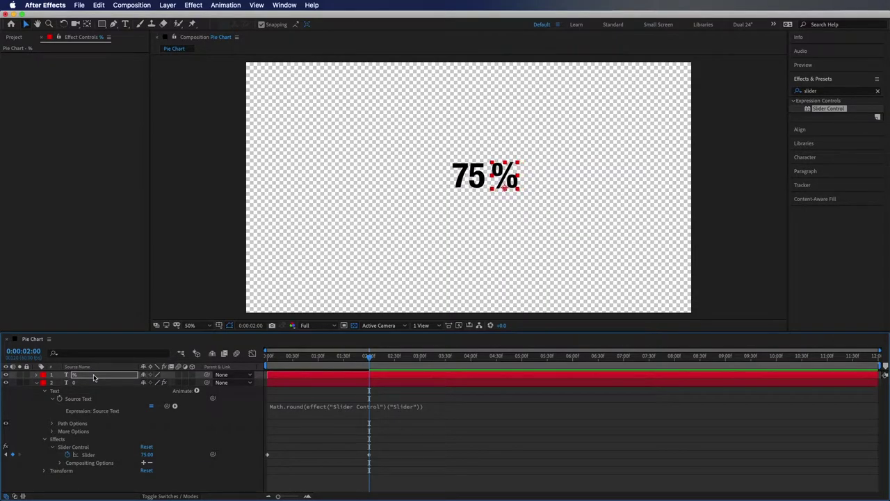
key("super+a")
key("u")
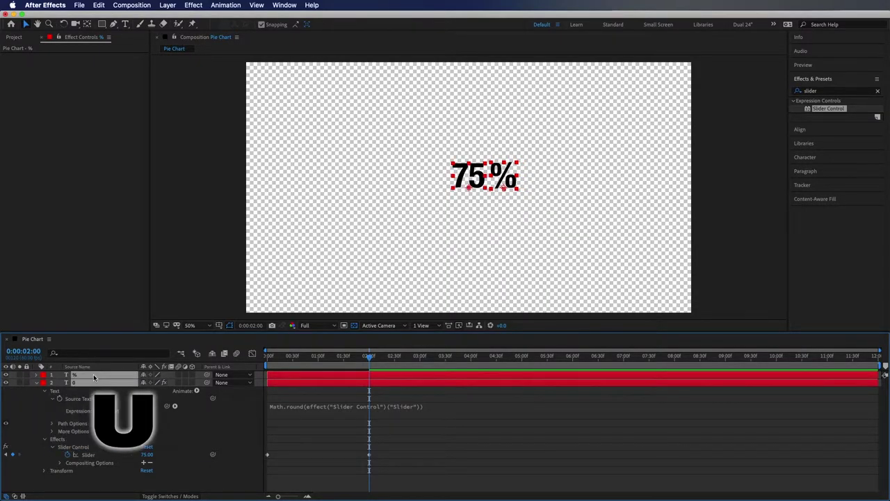
key("u")
left_click(161, 422)
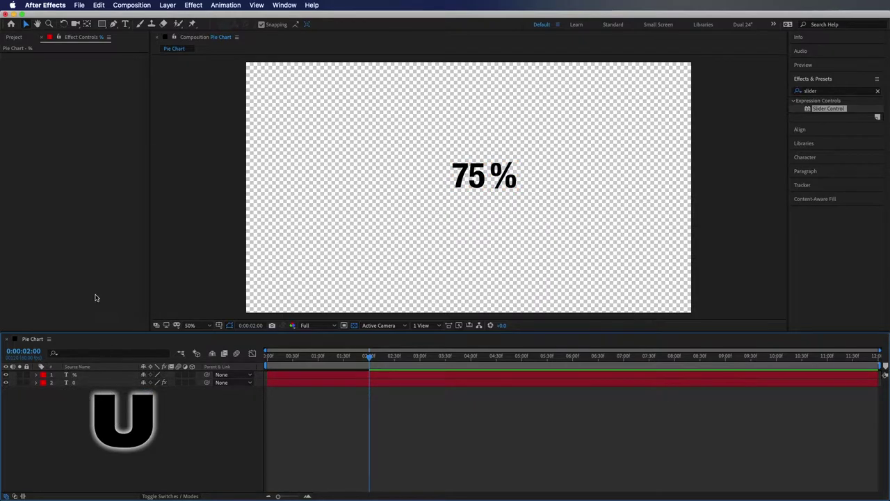
Step: Draw a purple stroked circle centred around the 75% text
key("q")
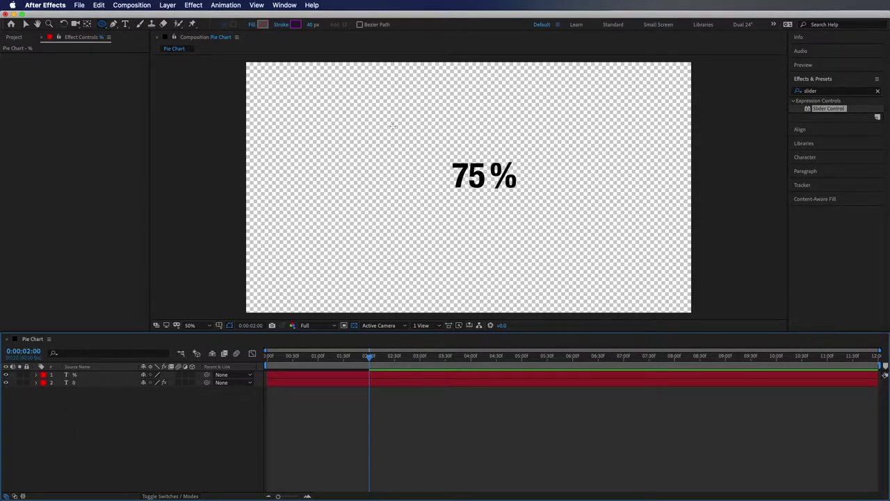
left_click_drag(397, 125, 520, 248)
key("v")
left_click_drag(457, 184, 480, 178)
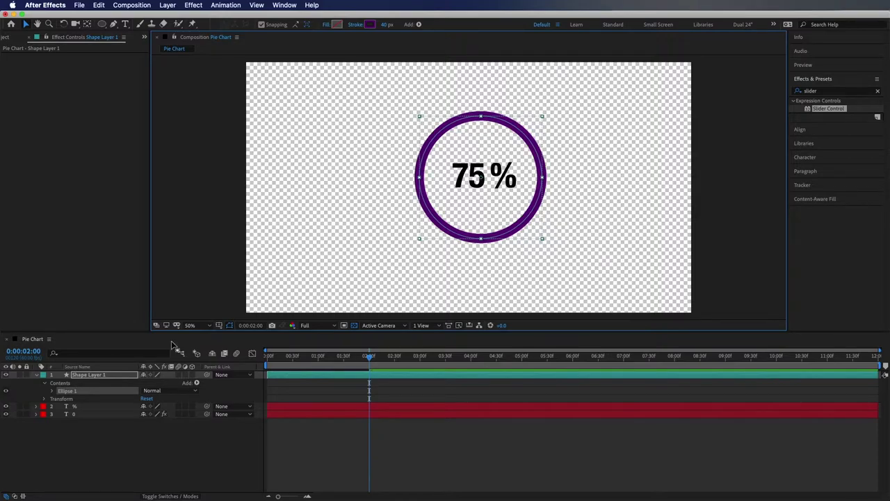
Step: Add Trim Paths to the ellipse and keyframe its End at 75%
left_click(196, 383)
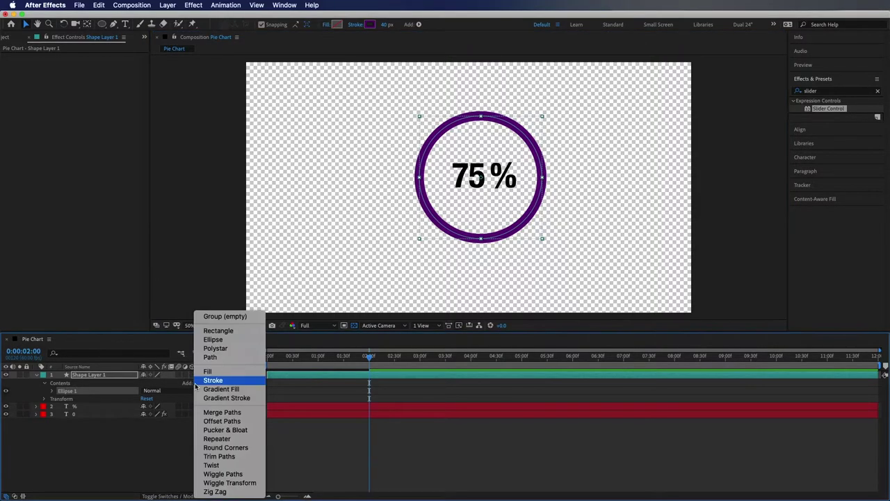
left_click(215, 456)
left_click(60, 407)
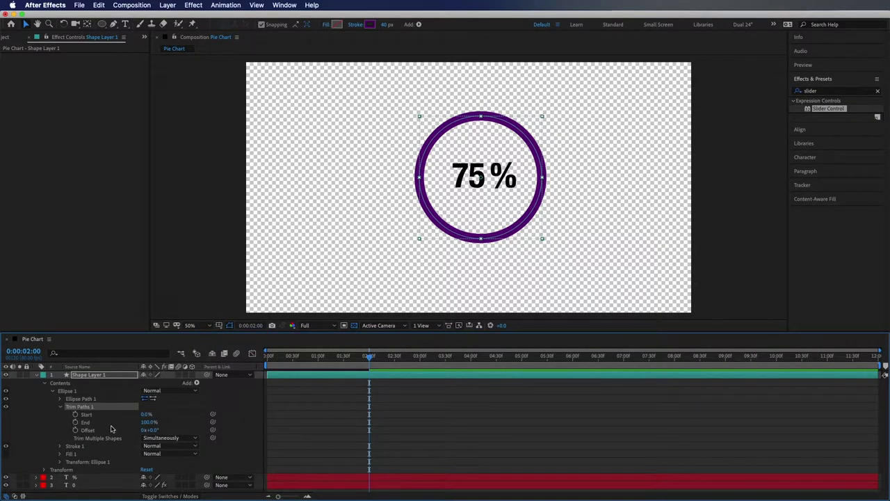
left_click(144, 423)
type("75")
key("Return")
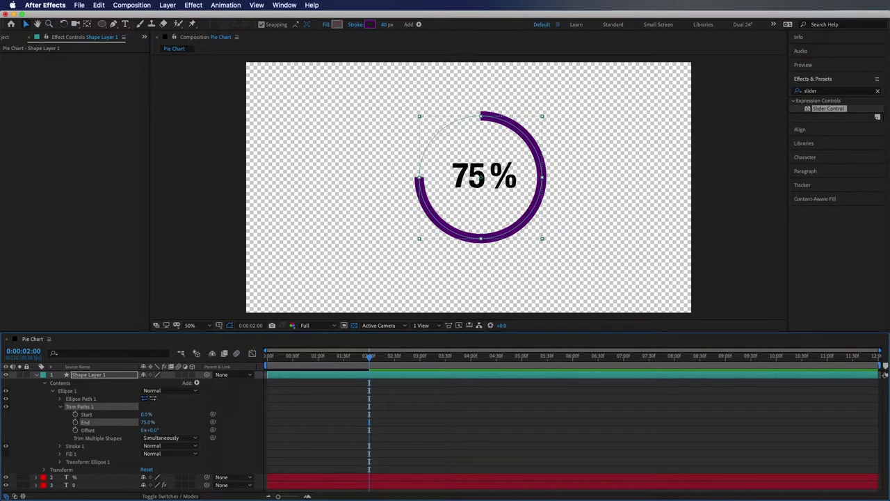
left_click(75, 422)
Step: Set the Trim Paths End to 0% at the first frame and show only keyframed properties
key("Home")
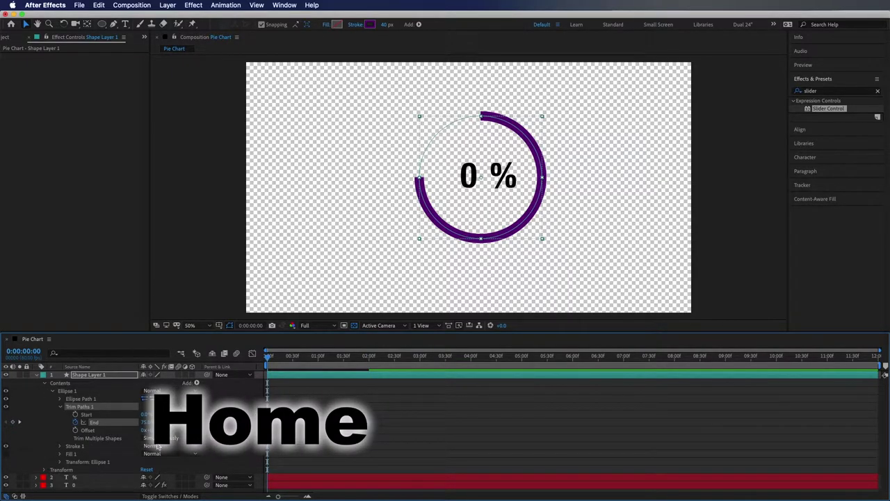
left_click(148, 422)
type("0")
key("Return")
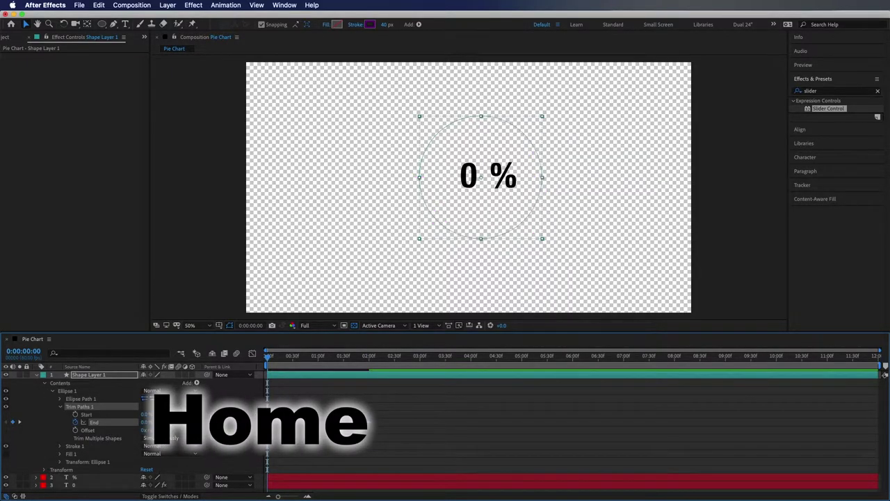
key("alt")
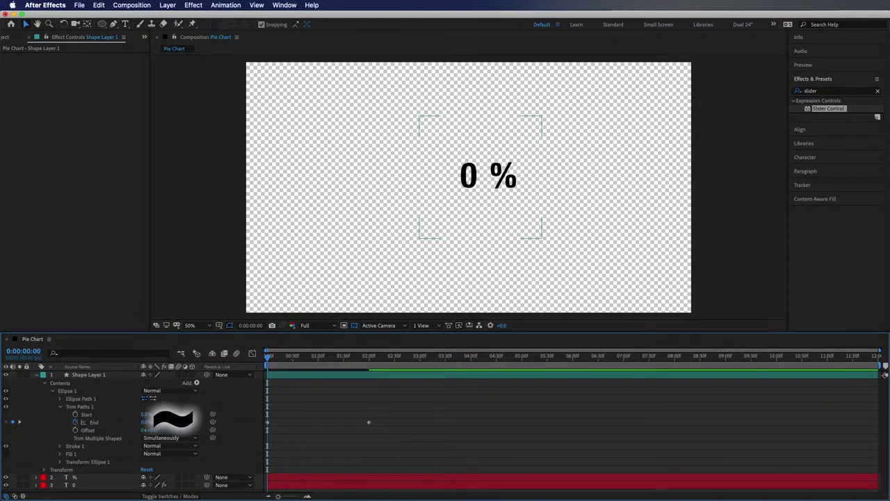
key("grave")
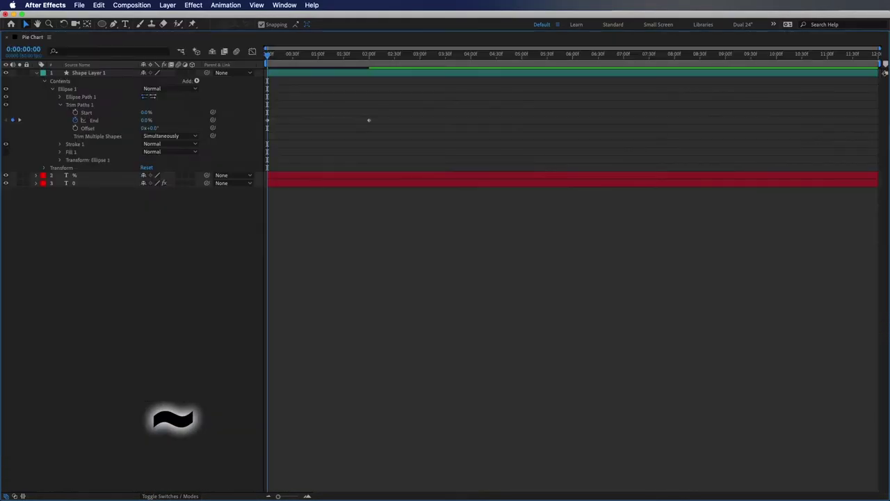
left_click_drag(130, 250, 96, 88)
key("u")
left_click(134, 209)
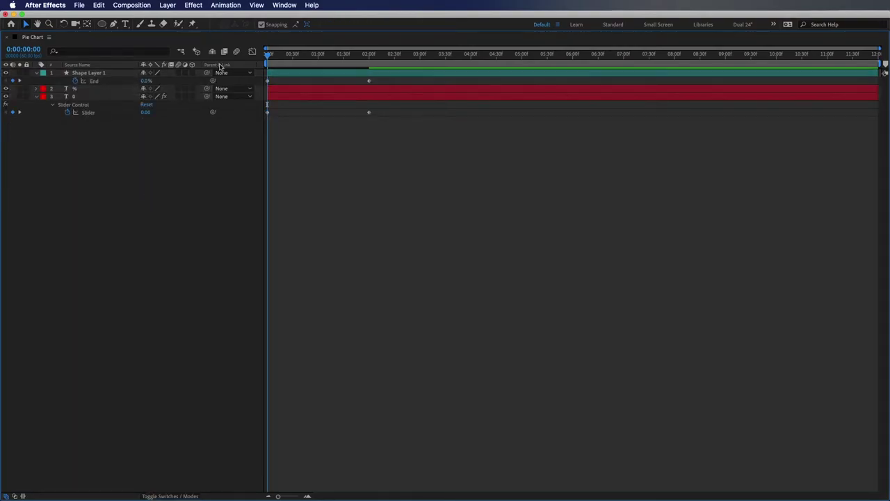
Step: Preview the animation and apply Easy Ease to all four keyframes
left_click_drag(268, 59, 354, 72)
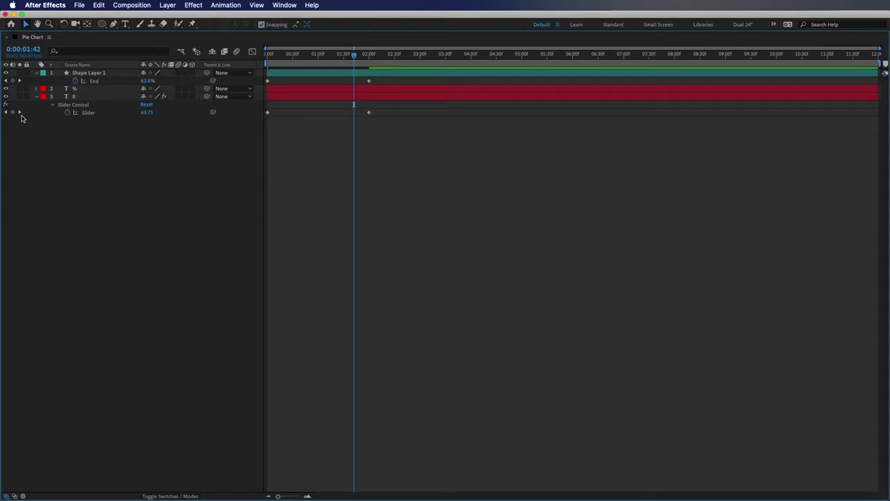
key("grave")
mouse_move(369, 356)
left_mouse_down()
mouse_move(300, 362)
mouse_move(381, 366)
left_mouse_up()
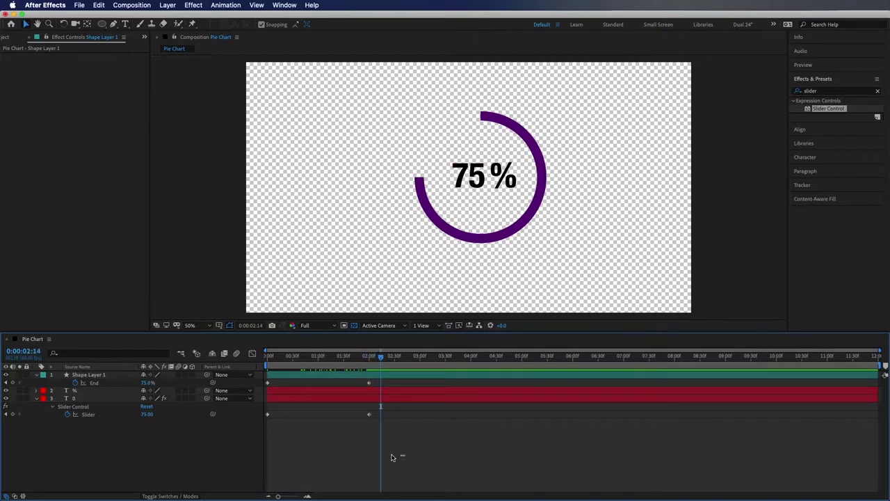
left_click_drag(404, 456, 243, 376)
key("F9")
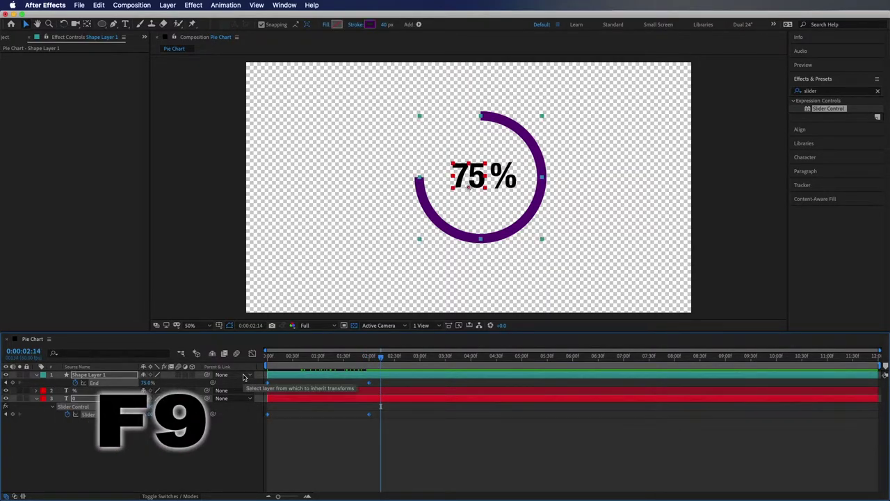
left_click(147, 464)
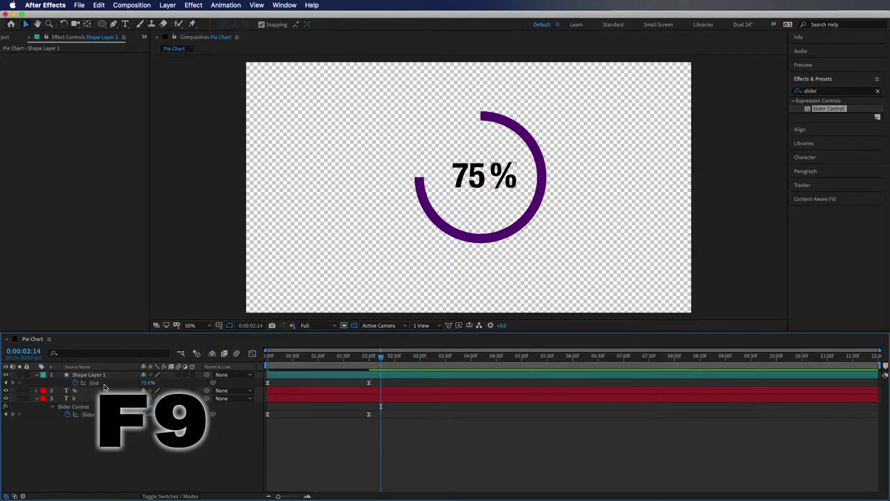
left_click(306, 360)
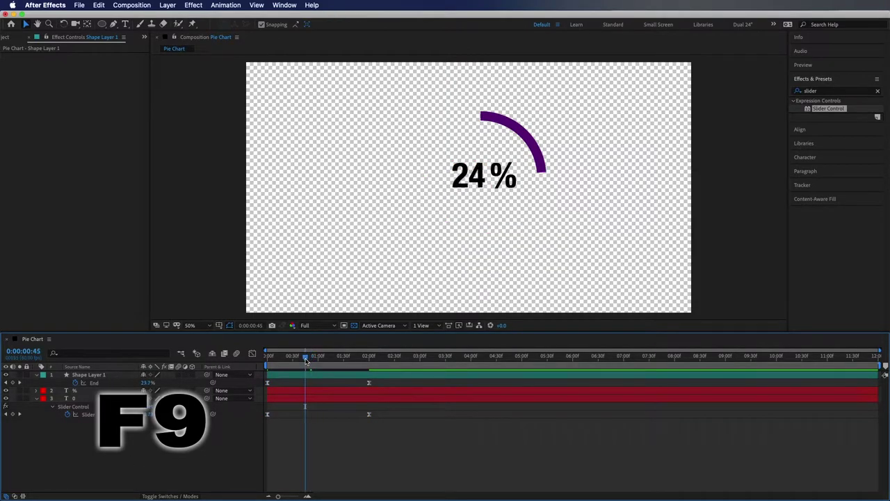
Step: Duplicate the ring layer and change the copy's stroke colour to teal 1FD8BB
left_click(91, 377)
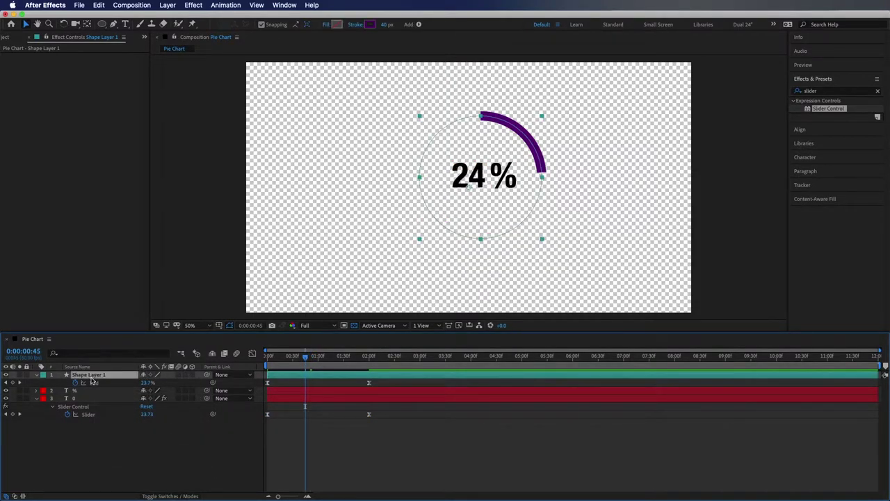
key("super+d")
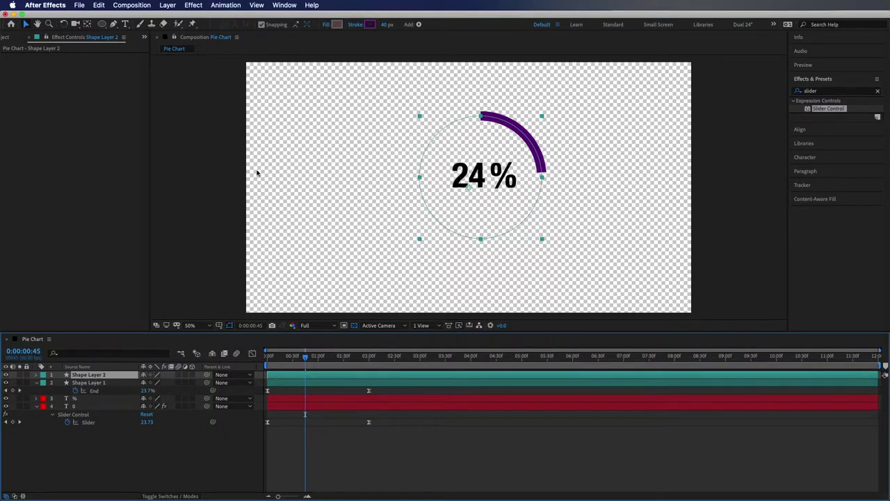
left_click(369, 24)
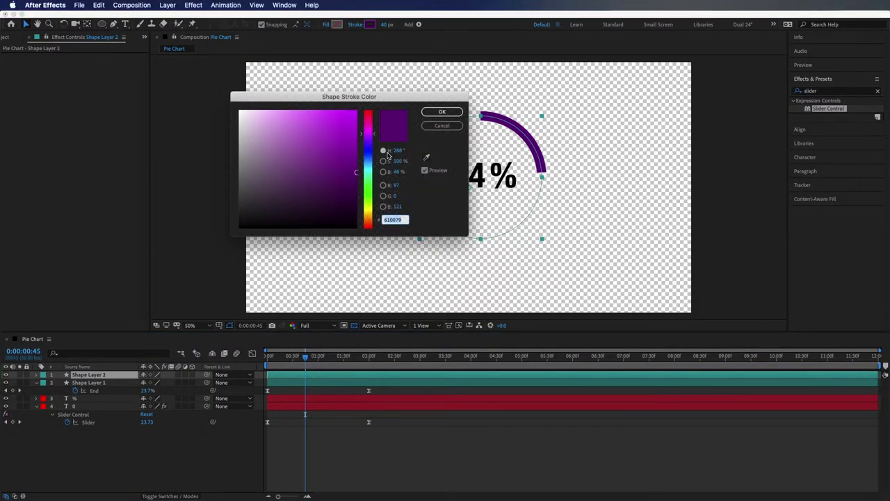
left_click(369, 173)
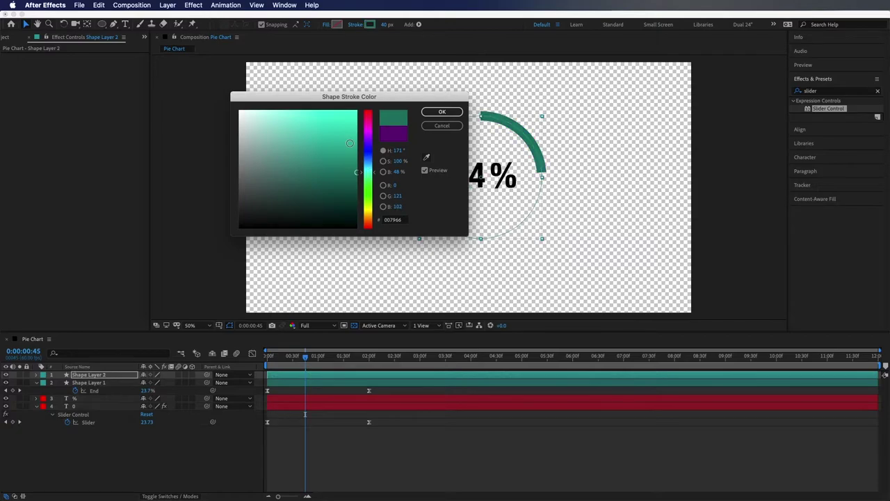
left_click_drag(349, 144, 340, 128)
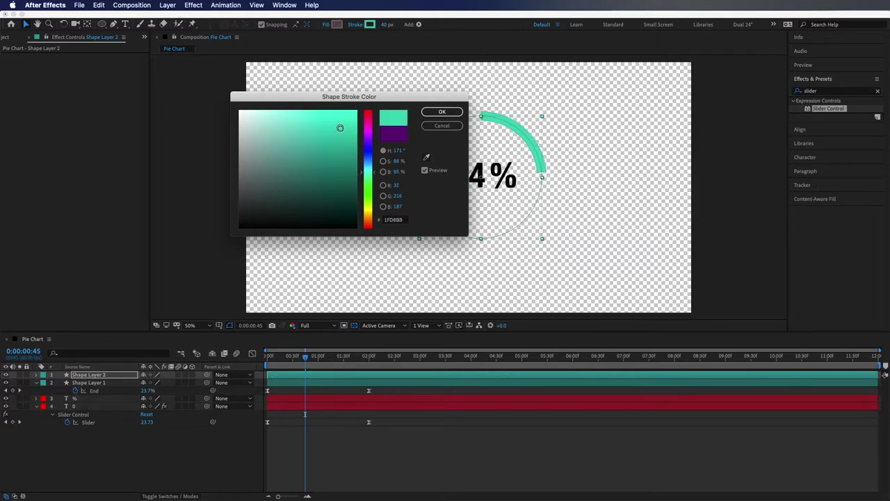
Step: Set the teal ring's stroke width to 30 px
key("Return")
left_click(384, 25)
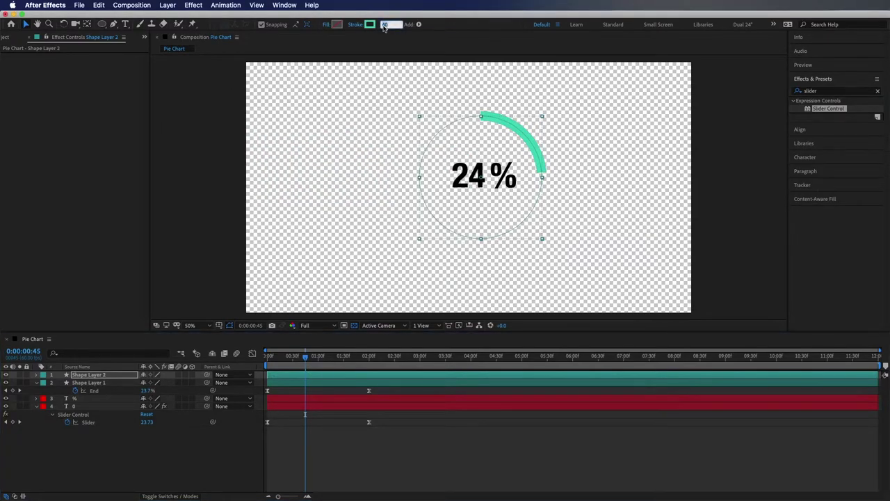
type("30")
key("Return")
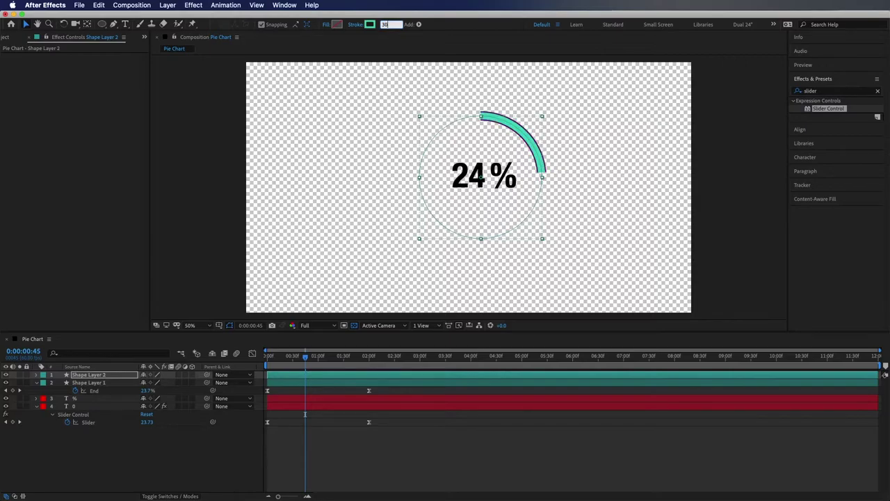
left_click(36, 374)
Step: Add dashes to Shape Layer 2's Stroke 1 under Ellipse 1
left_click(45, 383)
left_click(51, 392)
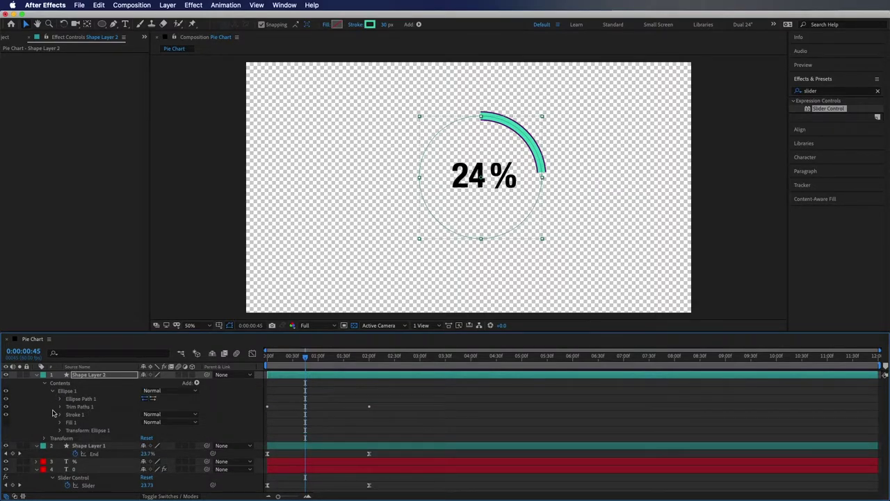
left_click(59, 407)
scroll(87, 400, "down", 3)
scroll(87, 400, "up", 3)
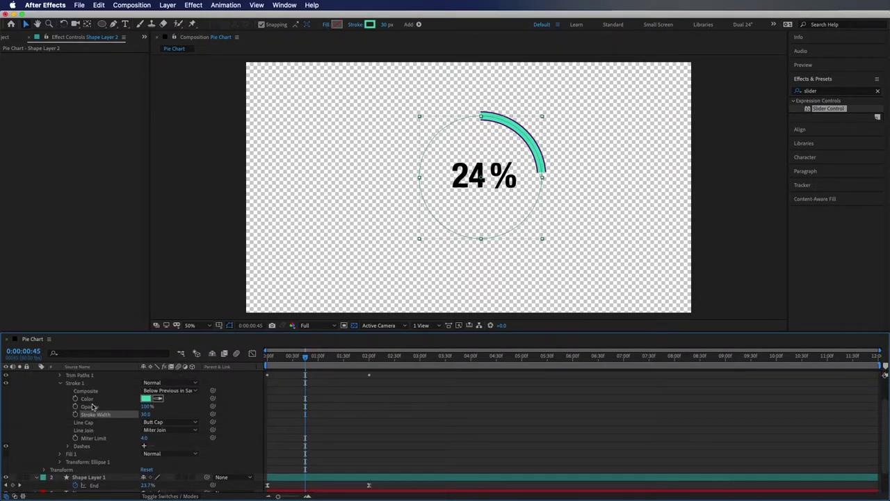
left_click(146, 447)
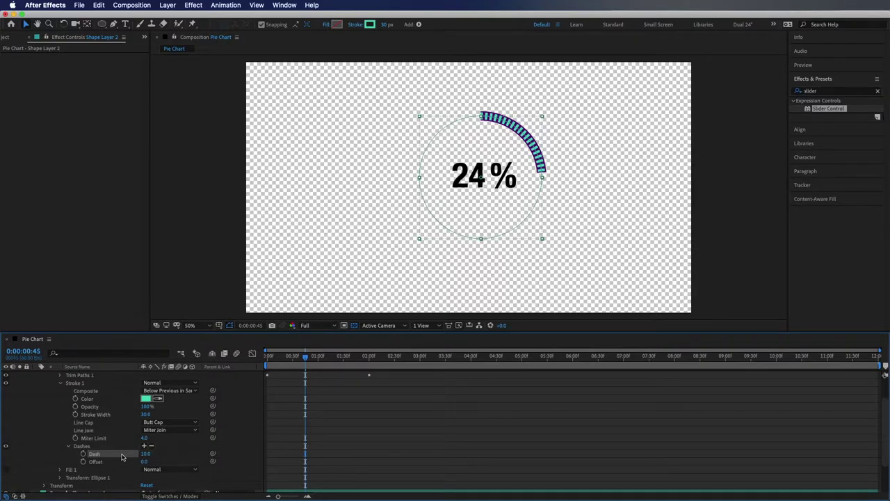
Step: Try Dash lengths of 25 and 5, then settle on a Dash length of 20
left_click(146, 455)
left_click(145, 456)
type("25")
key("Return")
left_click(145, 455)
type("5")
key("Return")
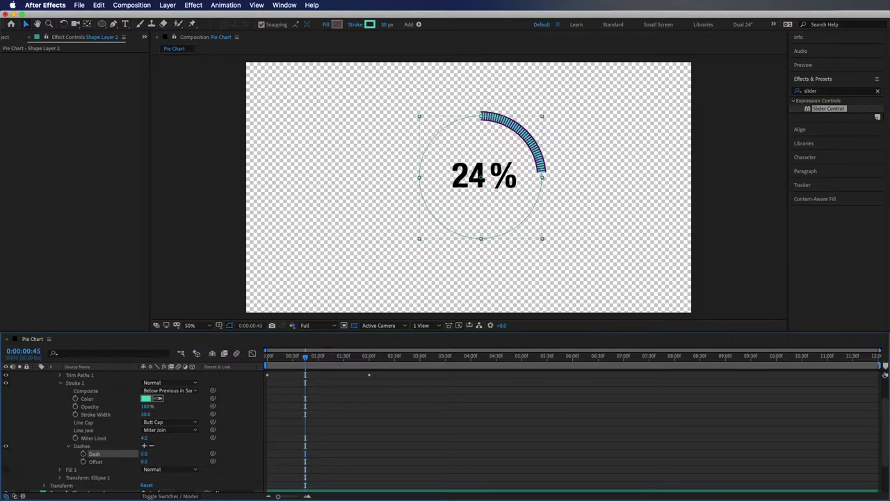
left_click(146, 455)
type("20")
key("Return")
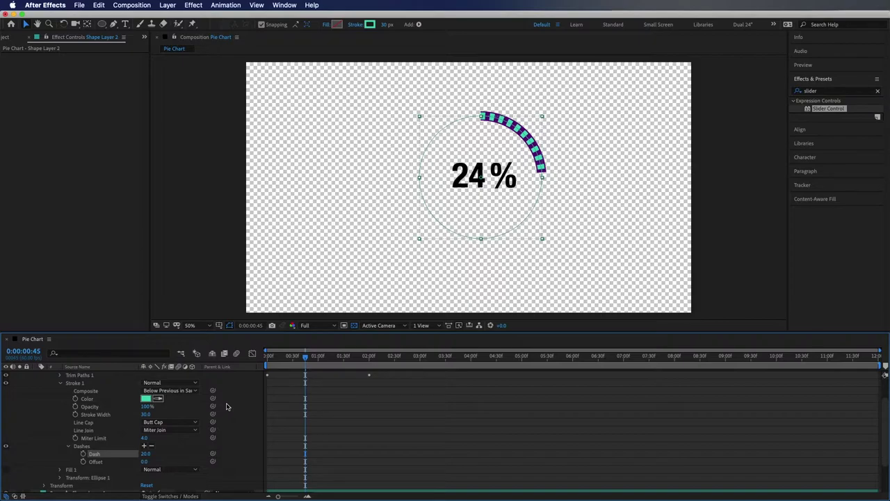
Step: Drive the dash Offset with the expression time*25 and scrub to preview the moving dashes
left_click(92, 462)
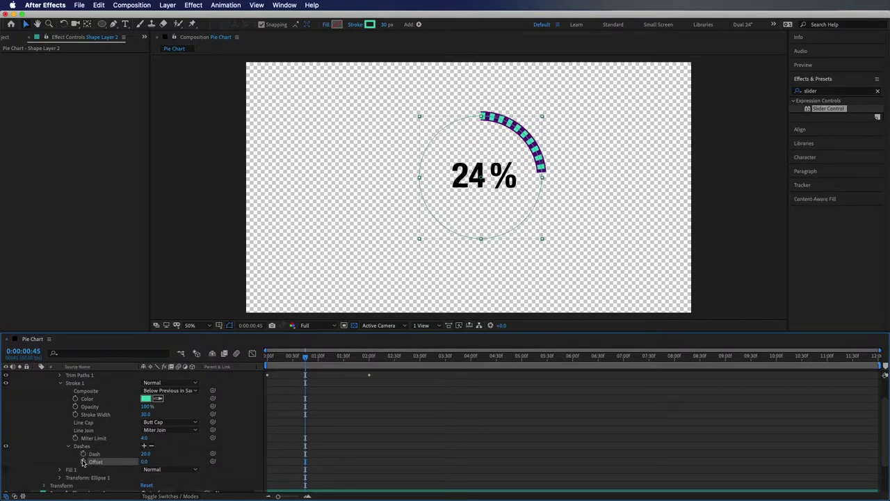
left_click(83, 462, "alt")
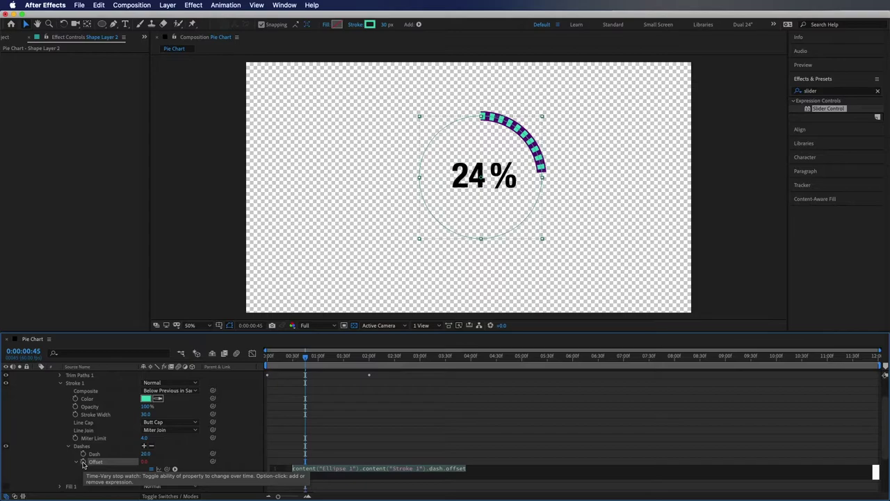
type("time")
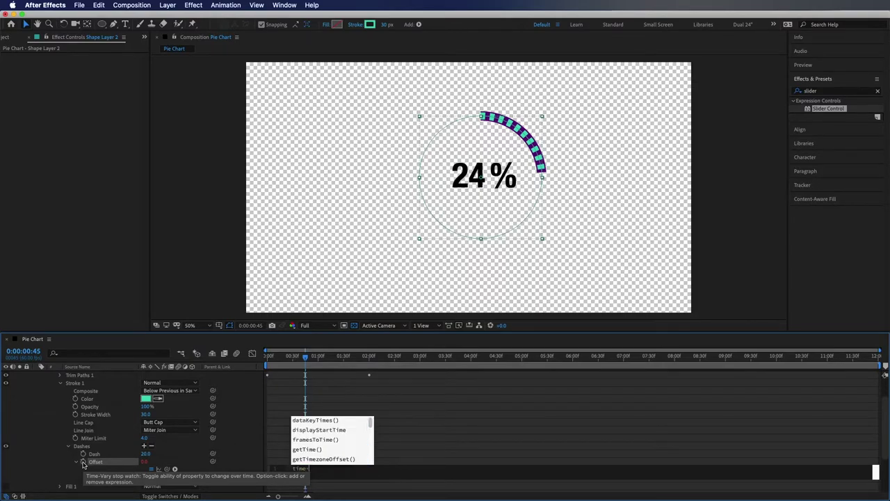
type("*")
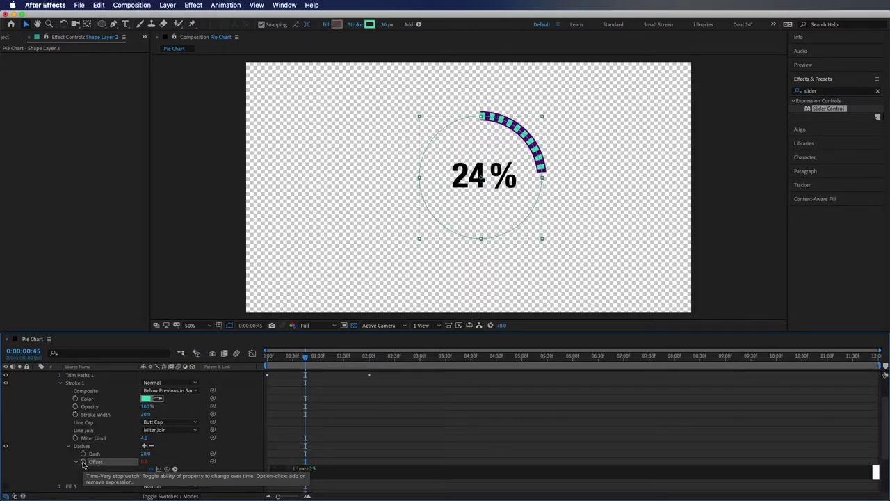
type("25")
key("KP_Enter")
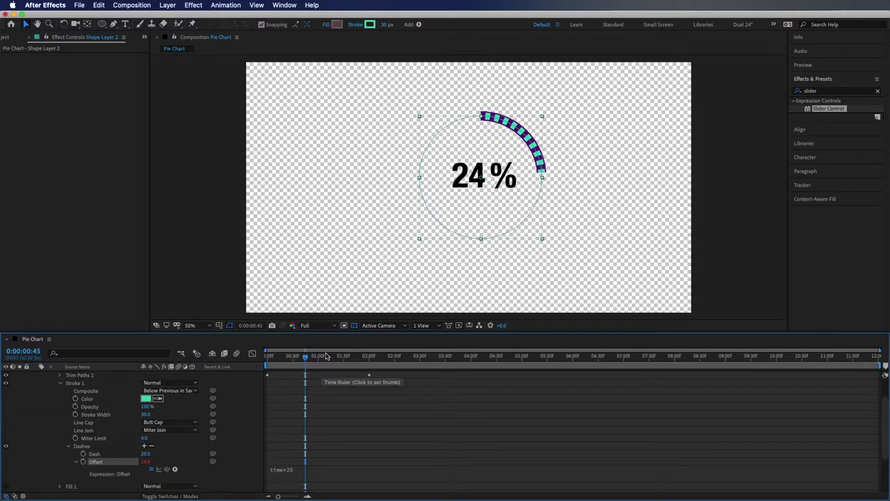
left_click_drag(359, 356, 451, 356)
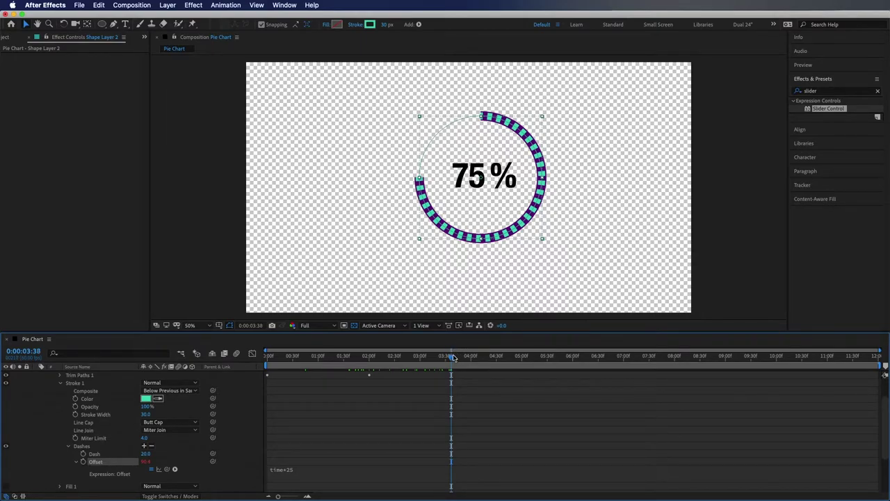
left_click_drag(453, 357, 568, 369)
Step: Collapse the layer properties and rename the dashed ring layer 'Dashes'
key("u")
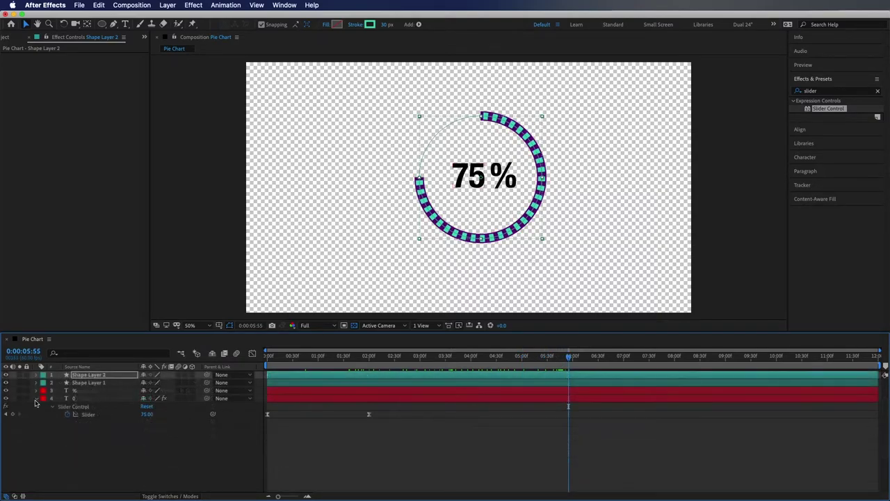
left_click(37, 398)
left_click(43, 429)
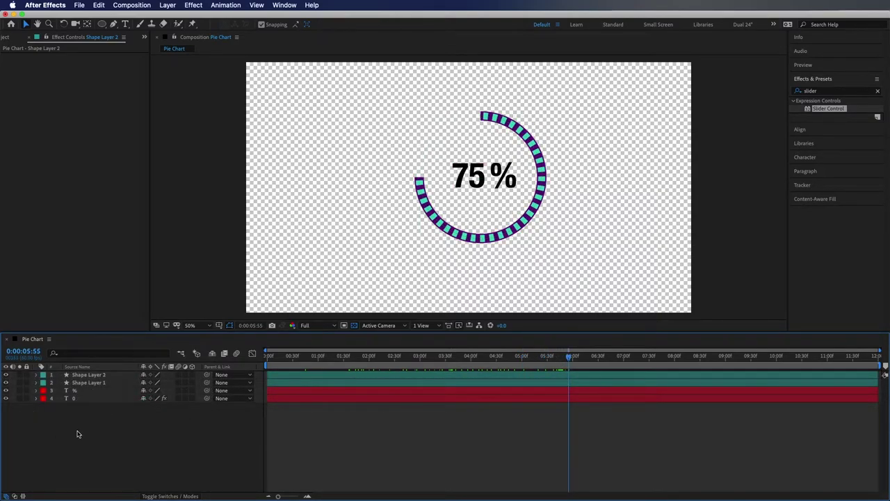
left_click(81, 376)
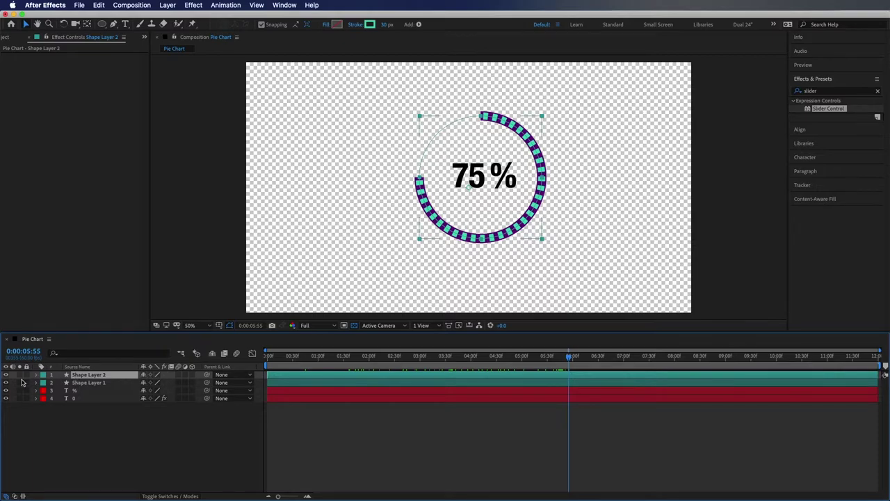
left_click(6, 375)
left_click(6, 375)
key("Return")
type("Dashes")
key("Return")
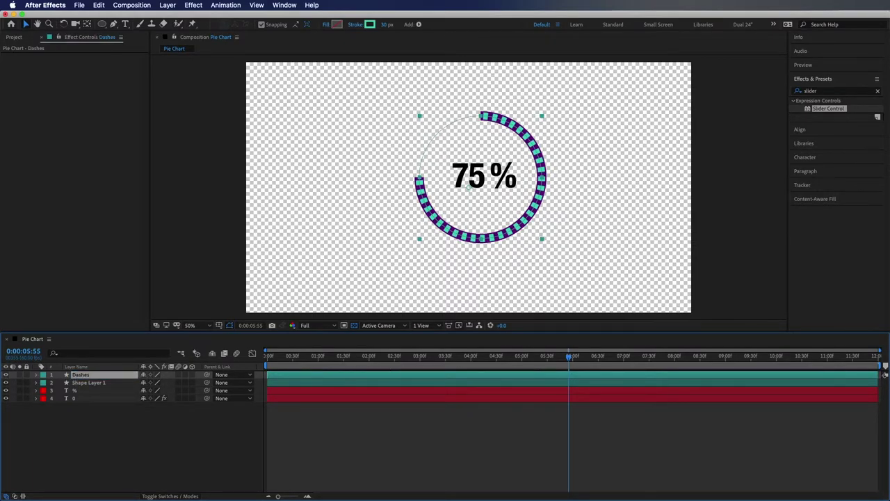
Step: Rename the full circle layer 'Purple Circle' and give it the Purple label colour
left_click(91, 383)
key("Return")
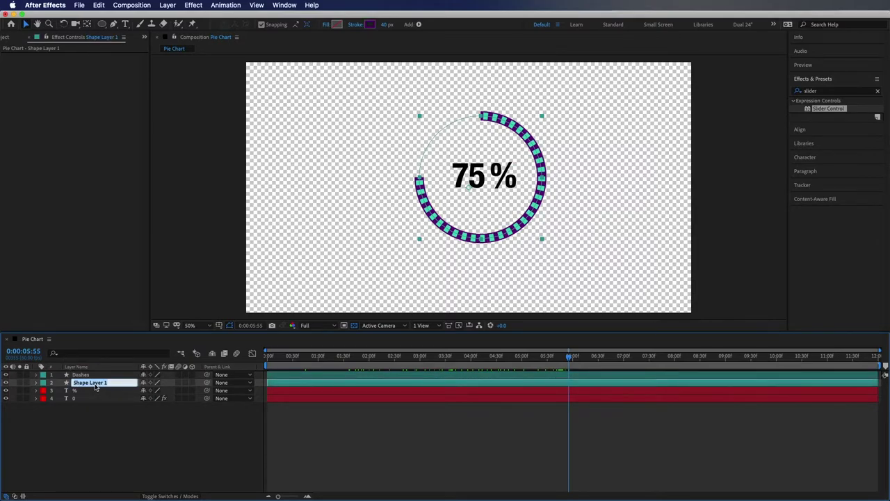
type("Purple Circle")
key("Return")
left_click(43, 382)
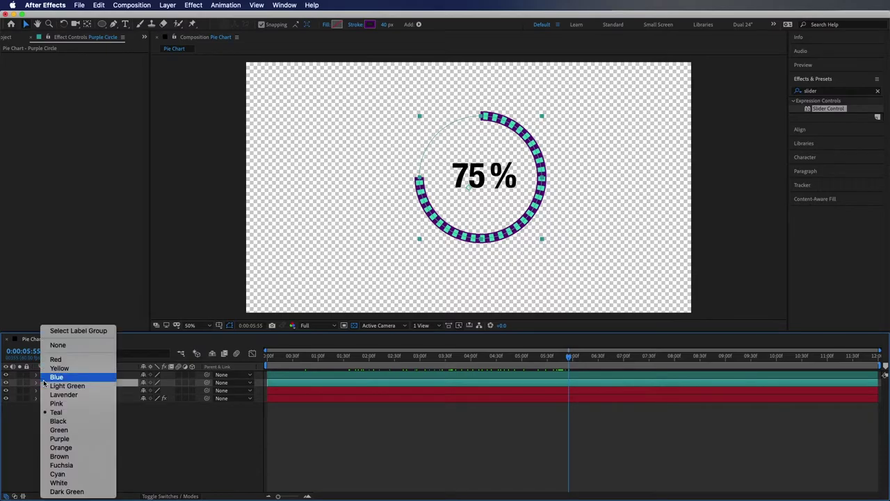
left_click(67, 443)
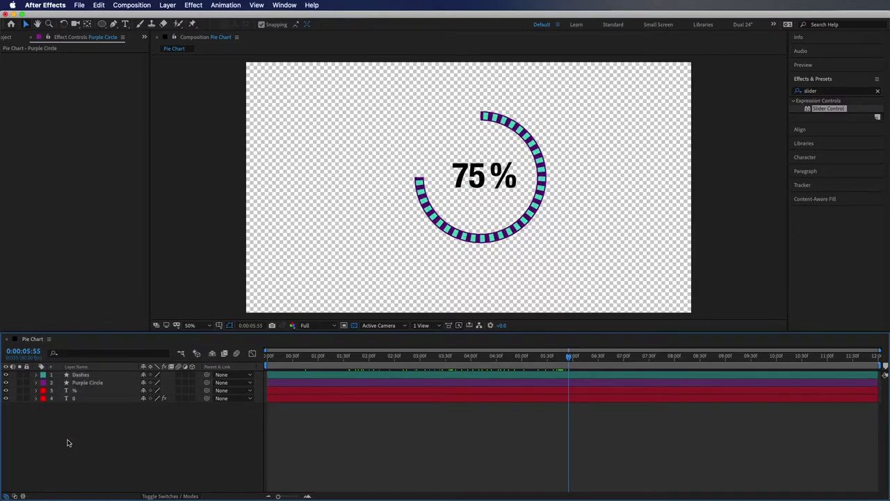
Step: Search Effects & Presets for Drop Shadow and apply it to the 0 number layer
left_click(879, 91)
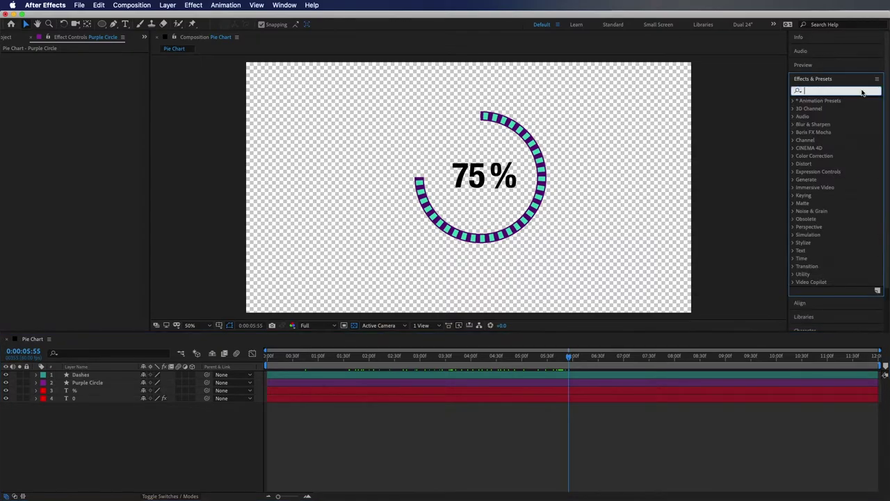
type("drop")
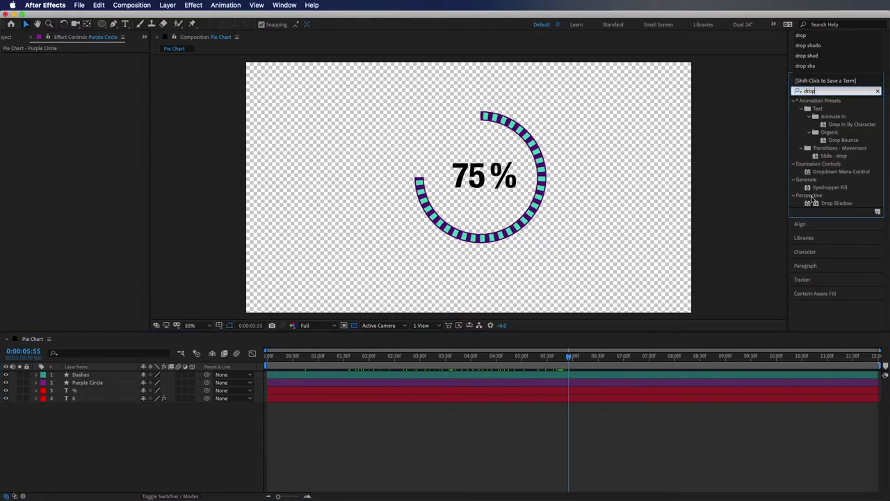
left_click_drag(808, 205, 97, 402)
left_click(92, 456)
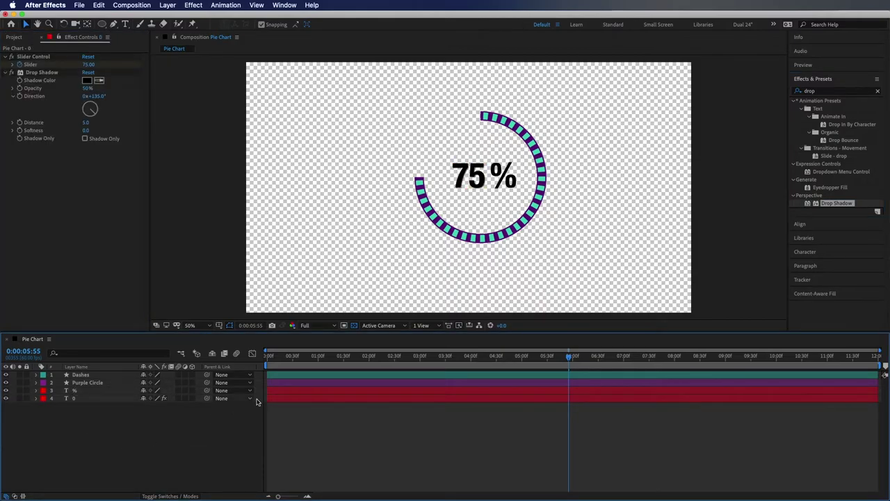
Step: Set the number's shadow to white, 100% opacity, 0 distance and softness 15
left_click(87, 80)
left_click(267, 136)
left_click_drag(267, 136, 199, 89)
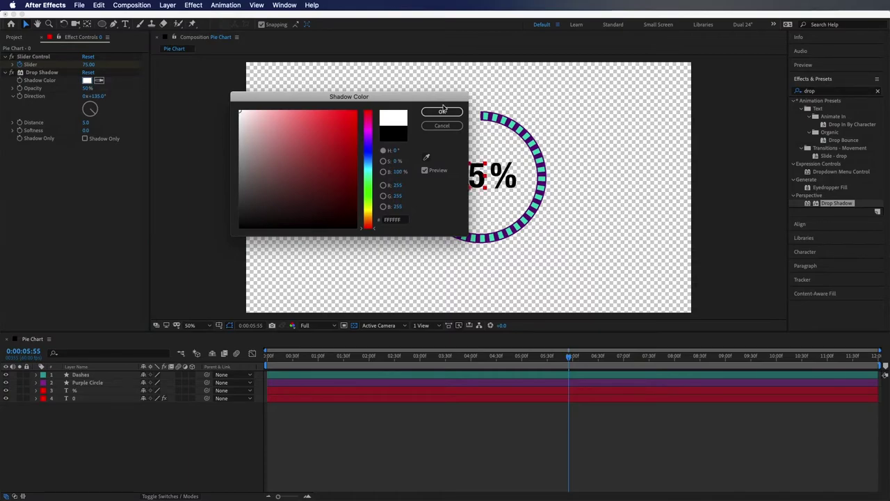
left_click(442, 111)
left_click(88, 88)
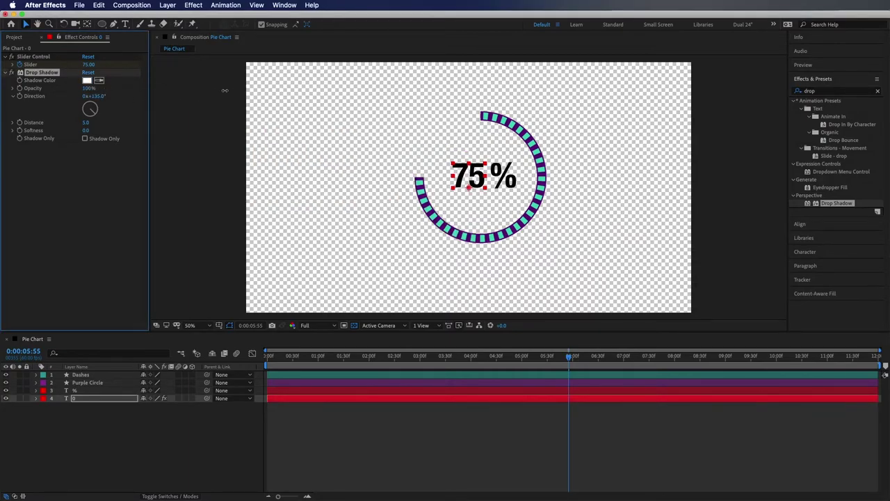
left_click(85, 122)
key("Tab")
key("Return")
Step: Paste the same white drop shadow onto the % text layer
left_click(87, 391)
key("ctrl+v")
left_click(174, 431)
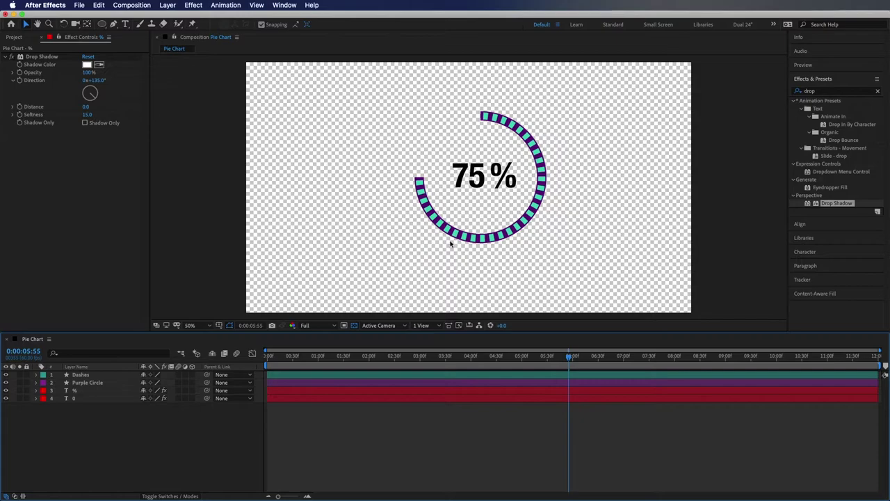
Step: Check the glow against a black background, then apply Drop Shadow to the Dashes layer
left_click(352, 329)
left_click(353, 326)
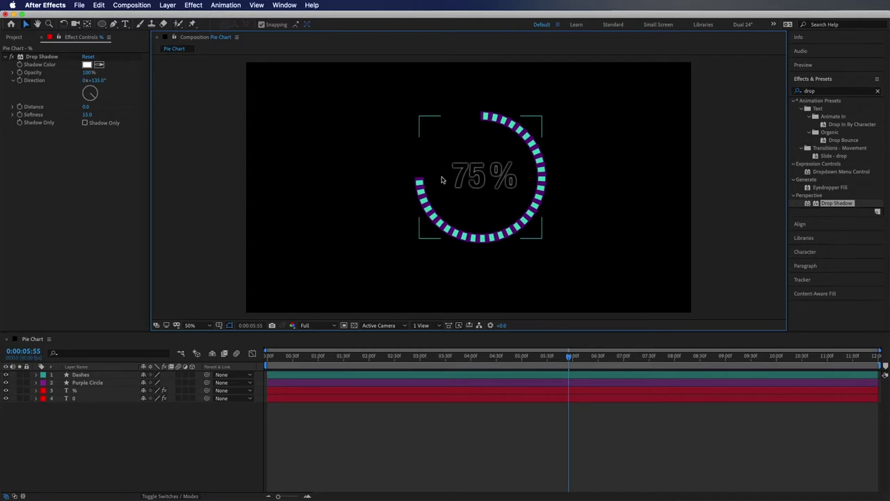
left_click(354, 325)
left_click_drag(808, 206, 75, 375)
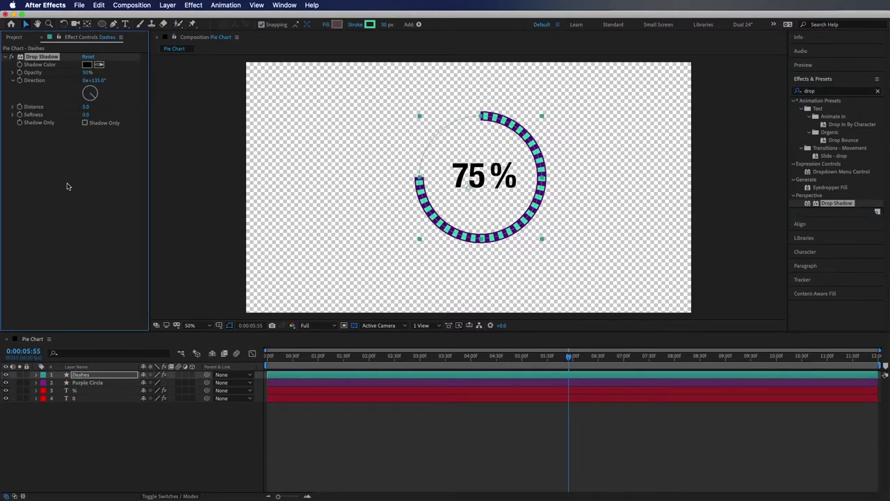
Step: Set the Dashes drop shadow to 100% opacity, distance 0 and softness 10
left_click_drag(149, 71, 191, 75)
left_click(86, 106)
type("0")
key("Return")
left_click(87, 114)
type("10")
key("Return")
Step: Paste the matching drop shadow onto the Purple Circle layer and zoom in to inspect it
left_click(87, 382)
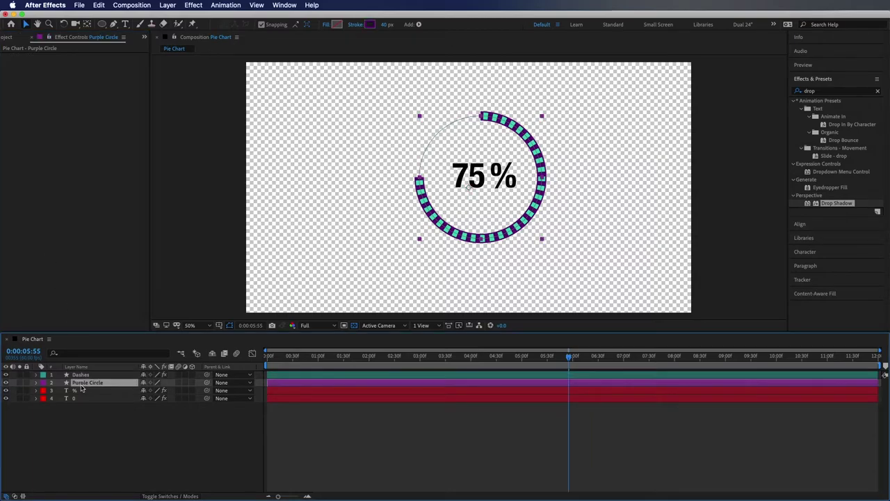
key("cmd+v")
left_click(113, 465)
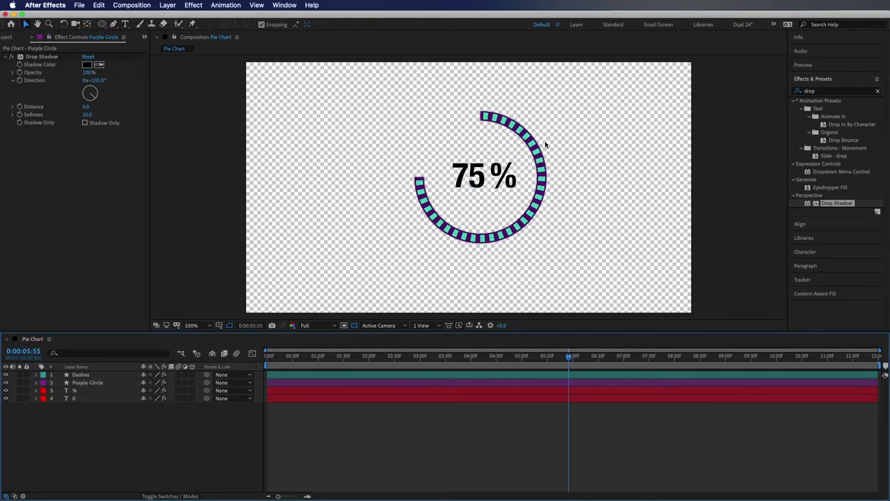
key("period")
key("period")
key("period")
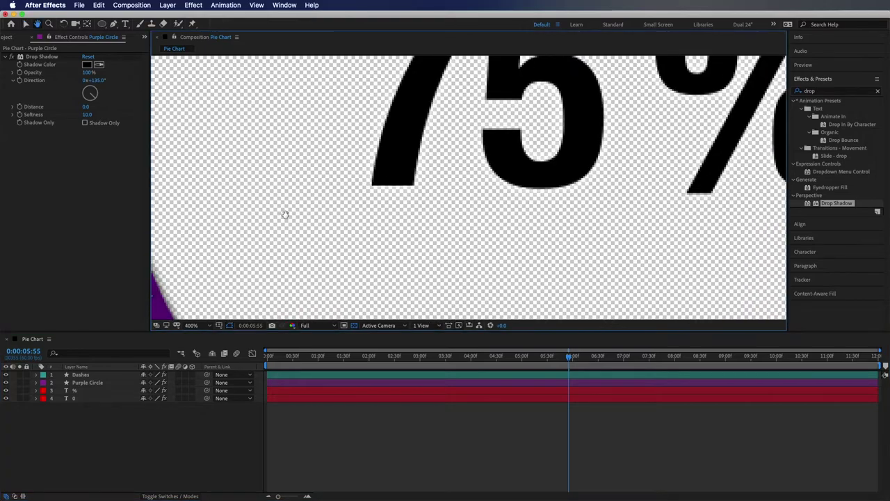
left_click_drag(284, 213, 527, 165)
key("v")
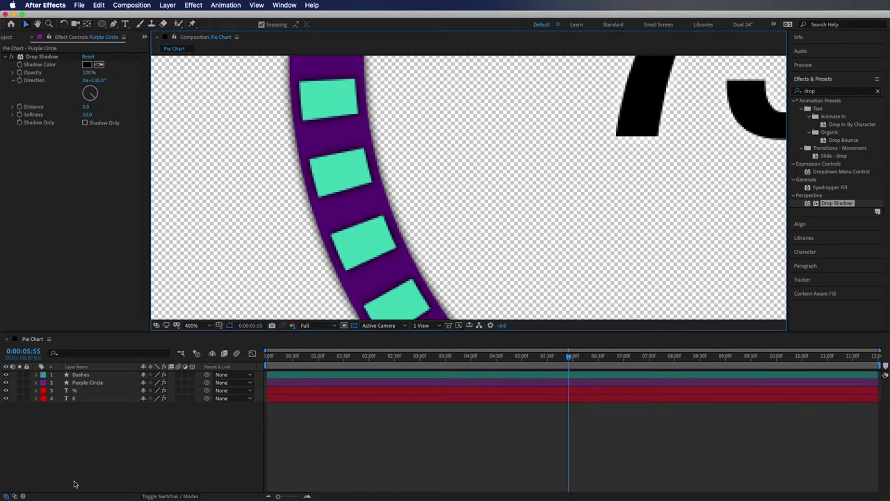
left_click(89, 375)
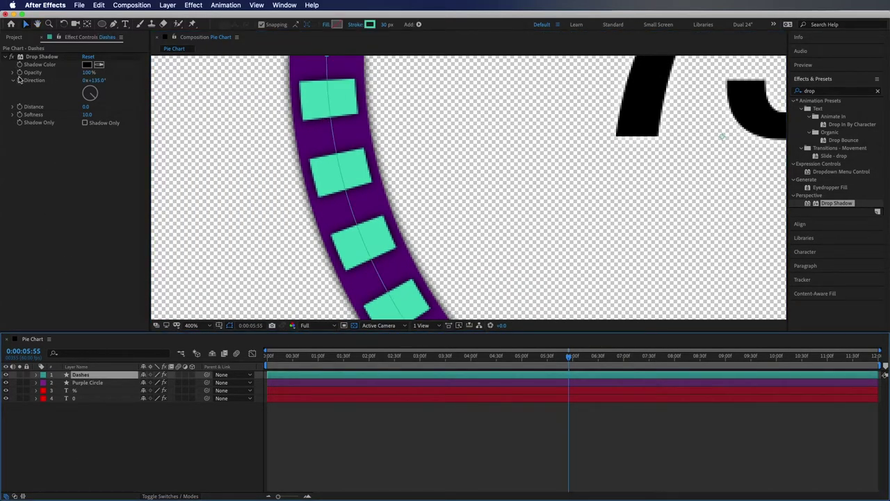
left_click(14, 60)
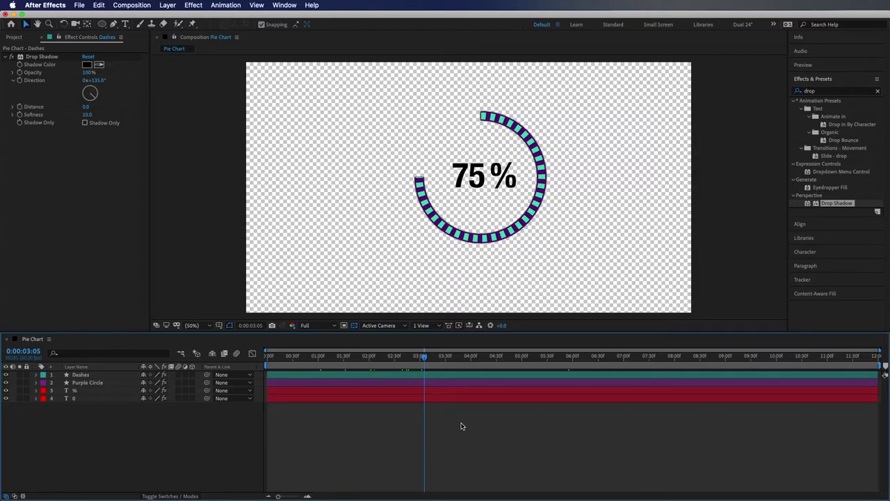
Step: Create a Deep Cyan Solid 1 layer and move it to the bottom of the layer stack
right_click(125, 438)
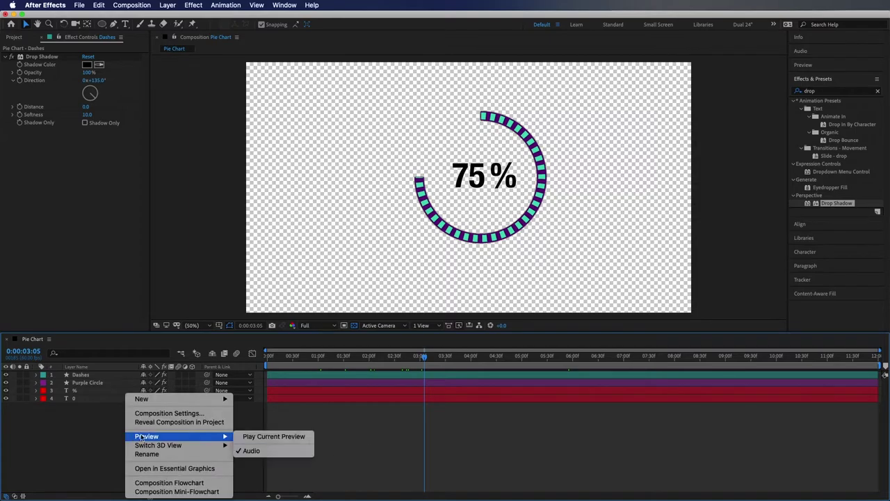
mouse_move(199, 402)
left_click(276, 421)
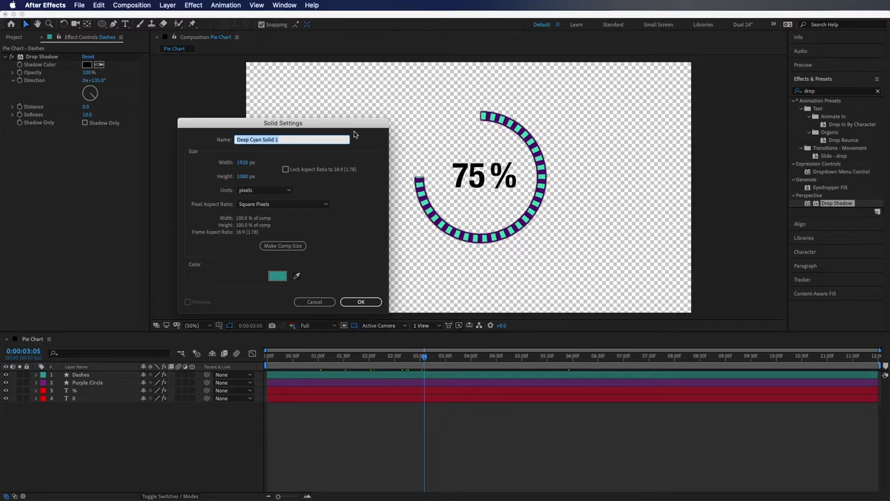
key("Return")
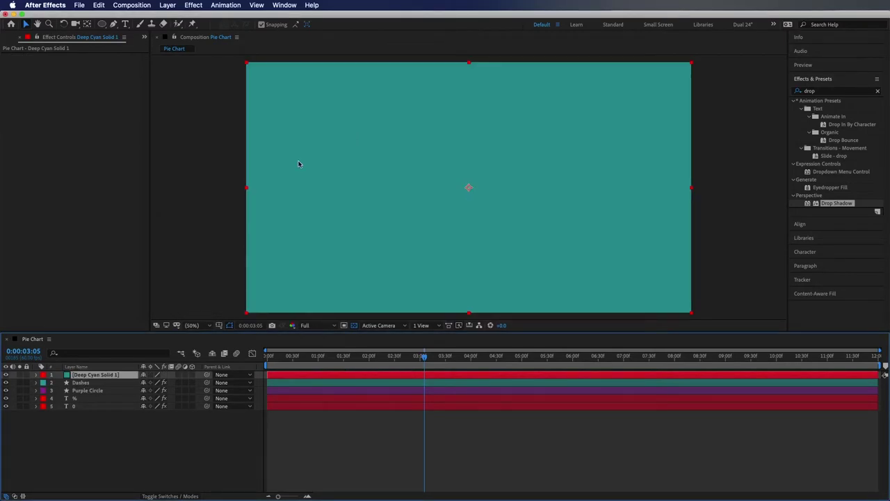
left_click_drag(122, 380, 119, 451)
left_click(877, 91)
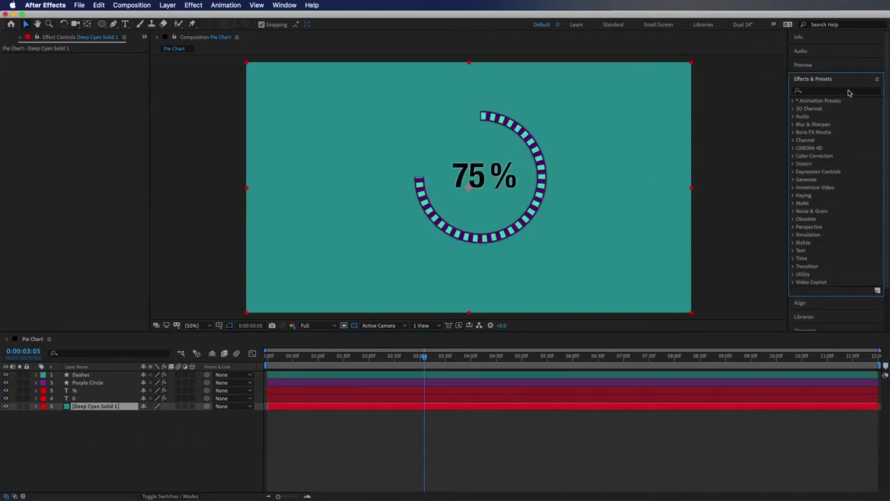
Step: Apply Gradient Ramp to the cyan solid and set its shape to Radial Ramp
left_click(848, 92)
type("gradient")
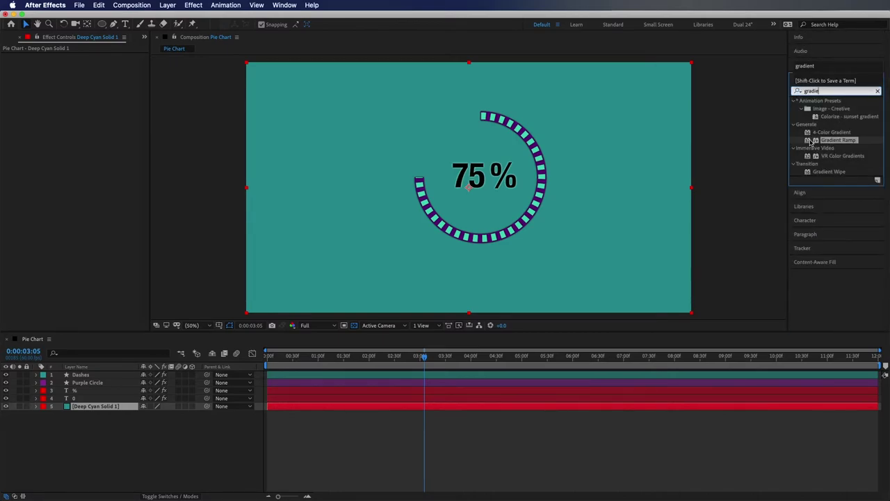
left_click_drag(810, 143, 641, 83)
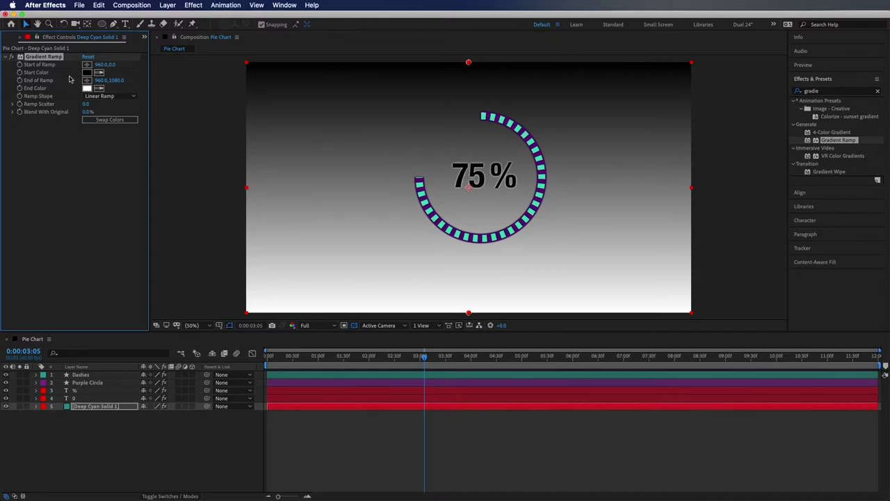
left_click(106, 97)
left_click(111, 115)
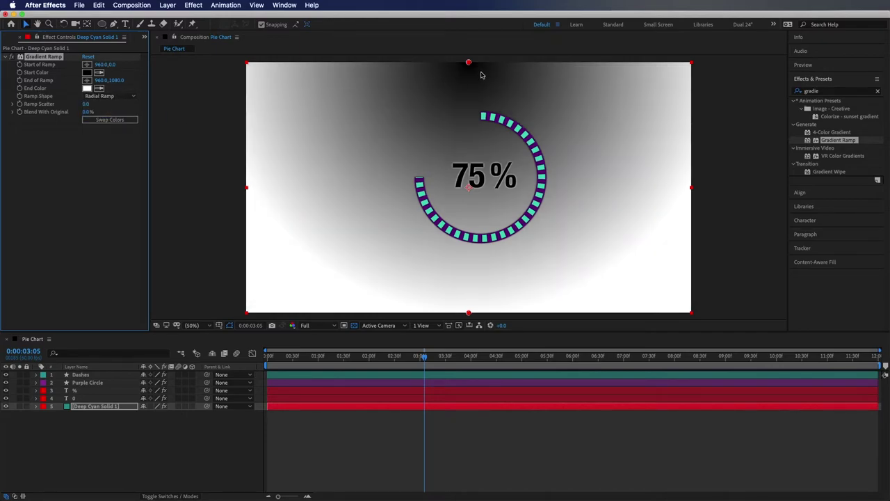
Step: Centre the ramp start, eyedrop cyan and purple colours, and widen End of Ramp to 960,2177
left_click_drag(468, 64, 468, 179)
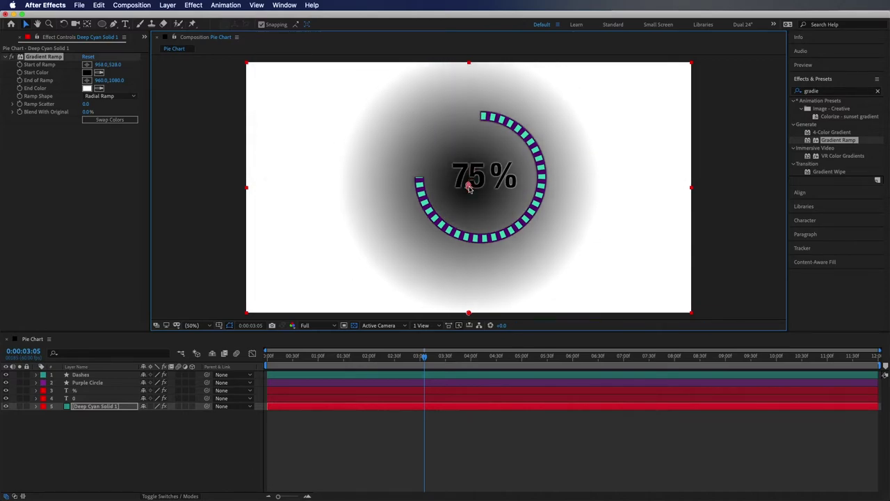
key("period")
key("period")
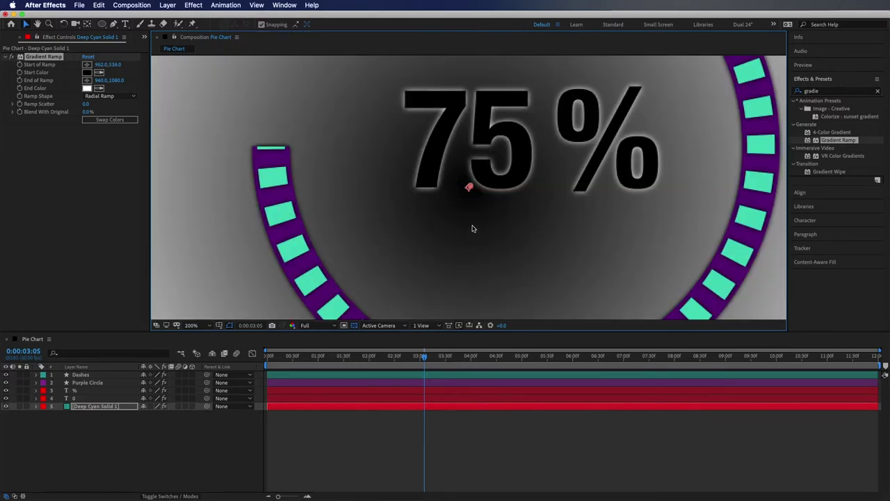
left_click(98, 72)
left_click(271, 174)
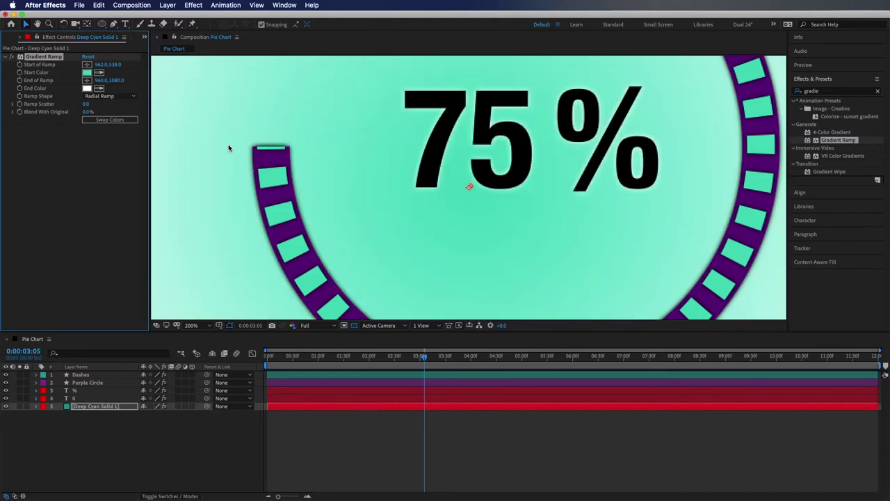
left_click(275, 159)
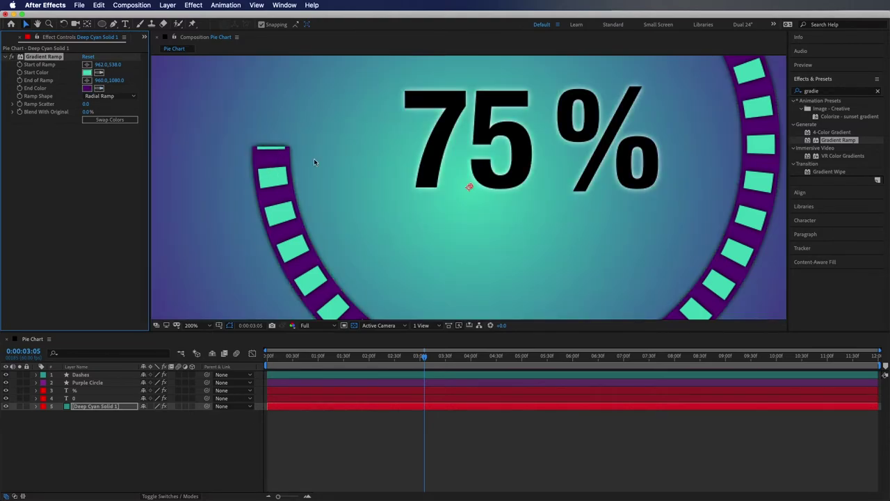
key("comma")
key("comma")
key("comma")
key("period")
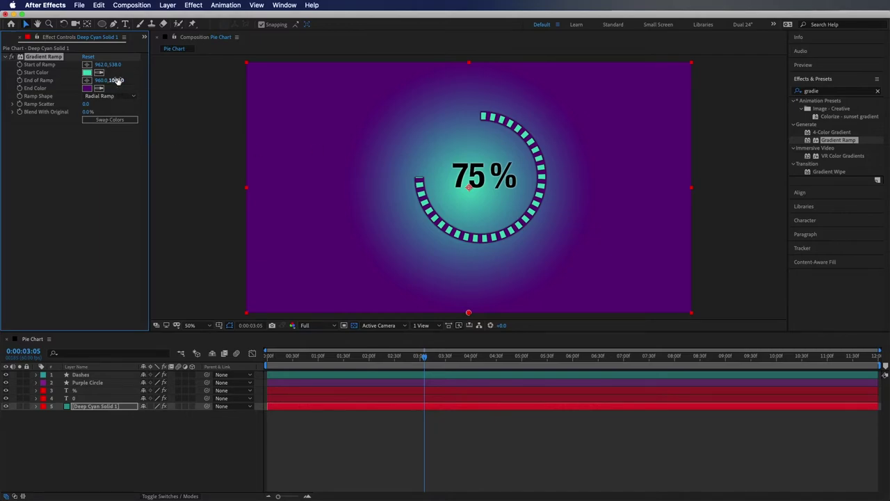
left_click_drag(120, 80, 201, 86)
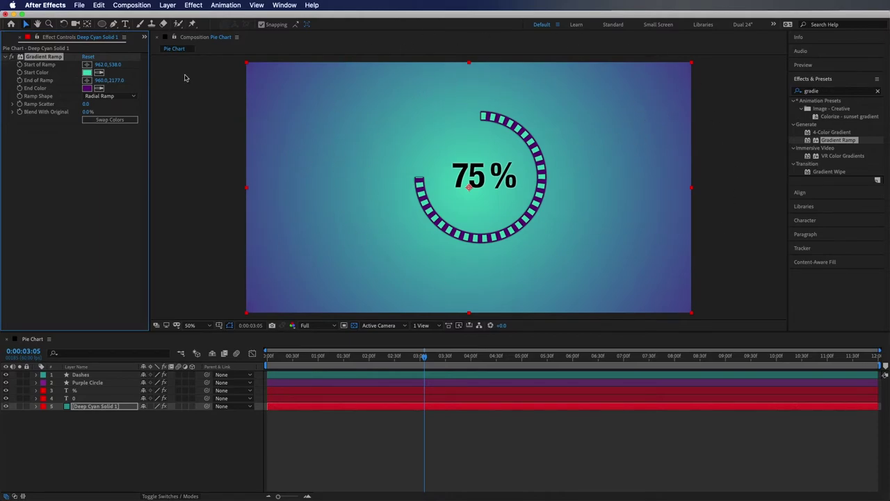
left_click(36, 172)
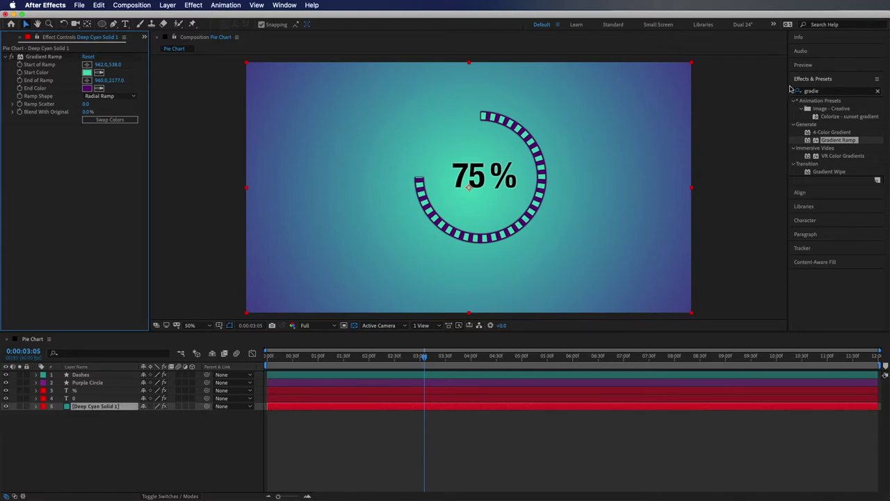
Step: Apply Fractal Noise to the background solid with Soft Light blending at 25% opacity
left_click(834, 91)
type("fracta")
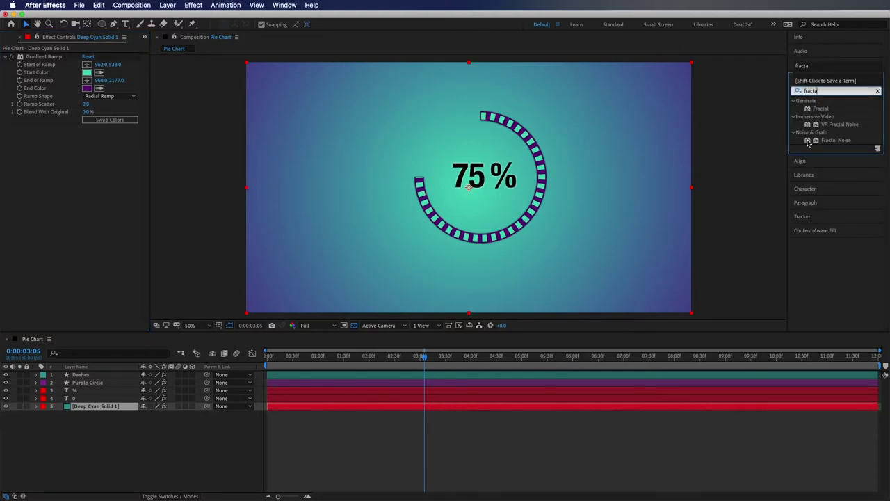
left_click_drag(809, 144, 100, 408)
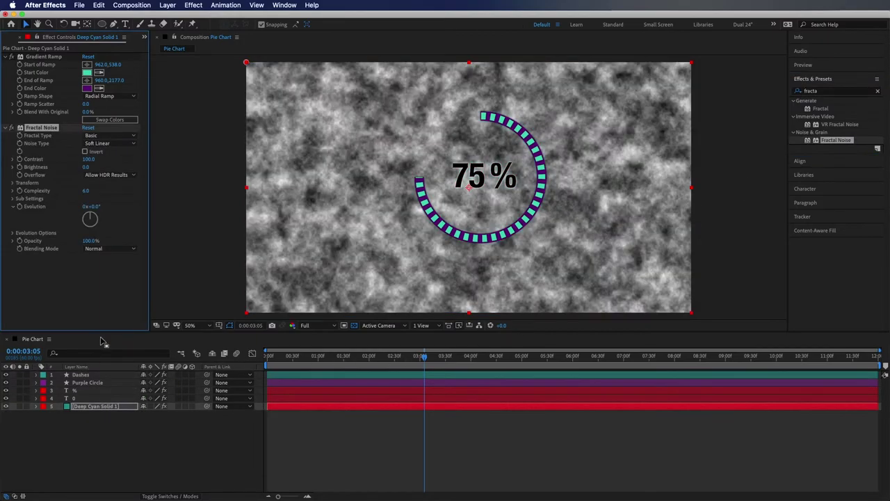
left_click(109, 144)
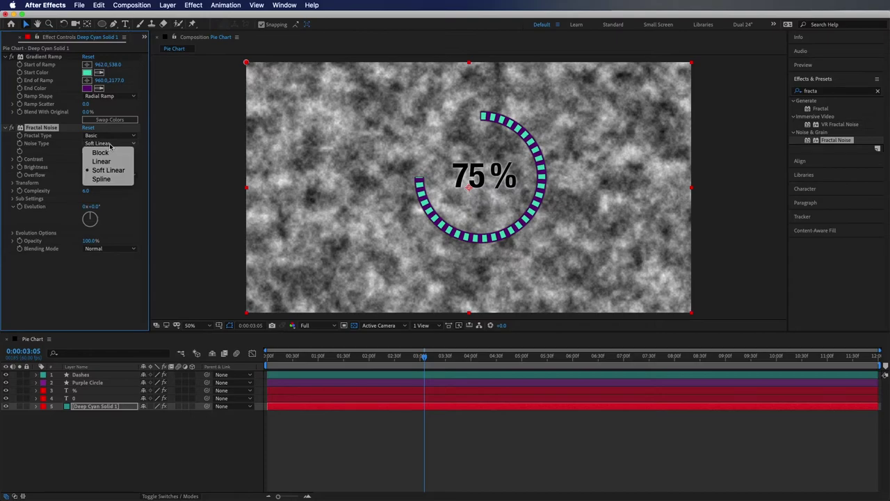
left_click(109, 144)
left_click(102, 250)
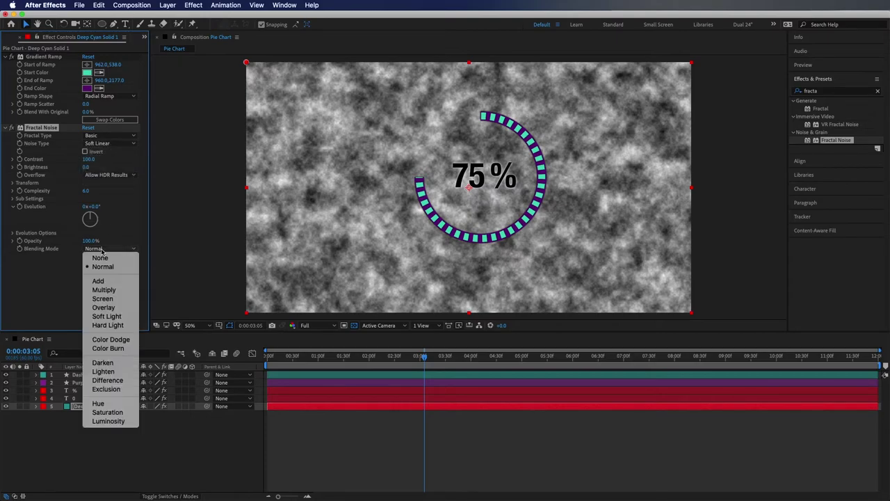
left_click(113, 317)
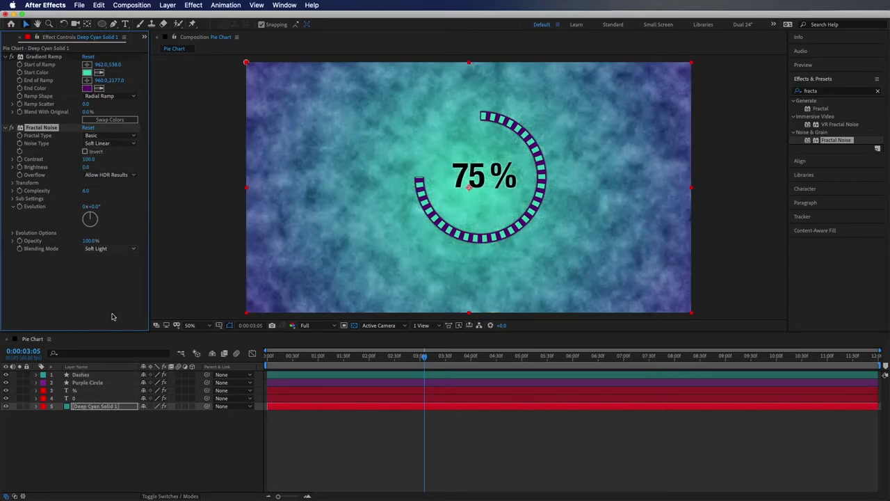
left_click(89, 240)
type("25")
key("Return")
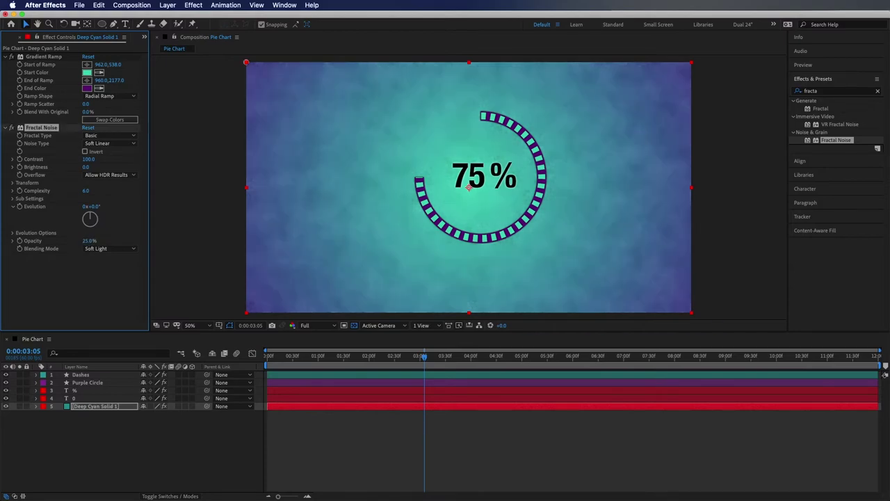
Step: Switch the fractal type to Turbulent Basic and invert the noise
left_click(127, 137)
left_click(127, 169)
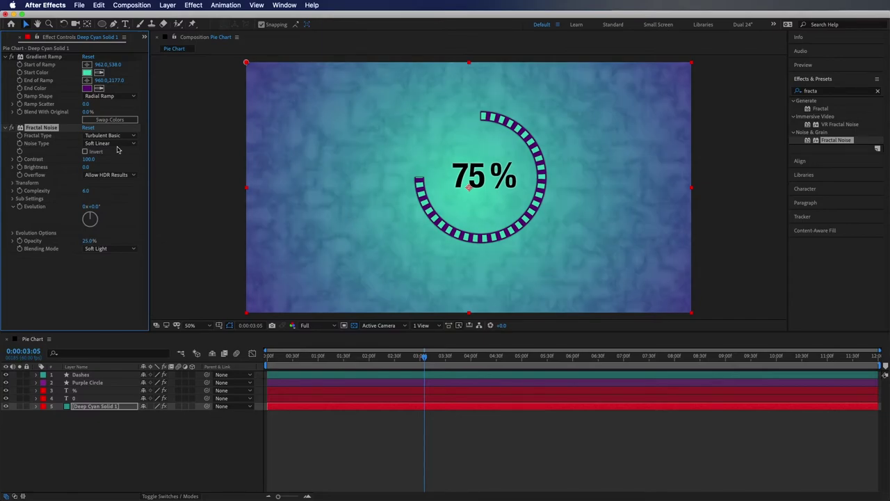
left_click(84, 152)
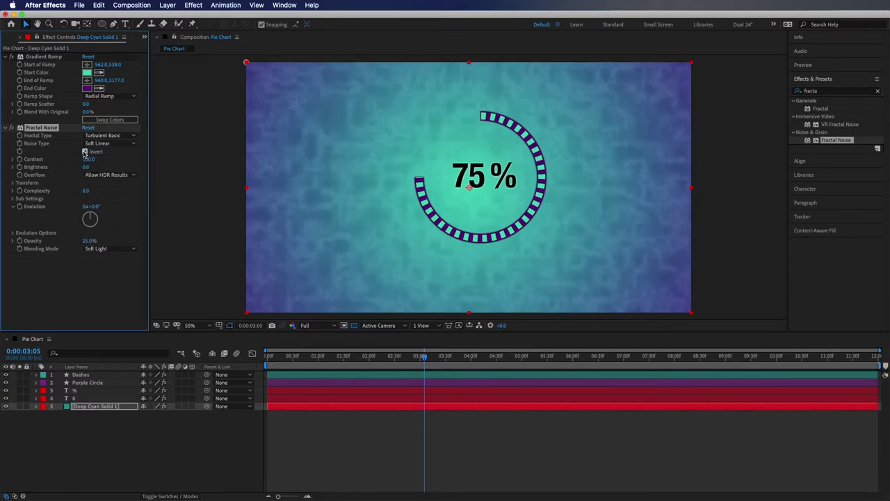
Step: Drive the Fractal Noise Evolution with a time*30 expression
left_click(87, 299)
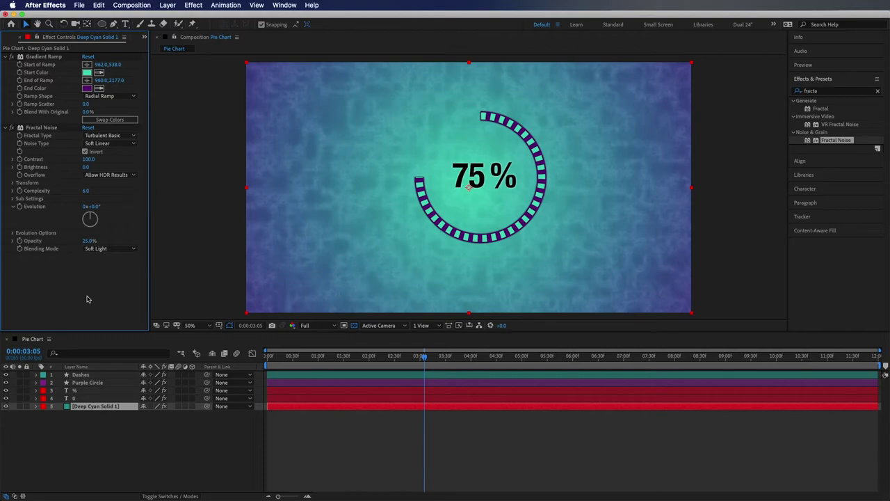
left_click(19, 208, "alt")
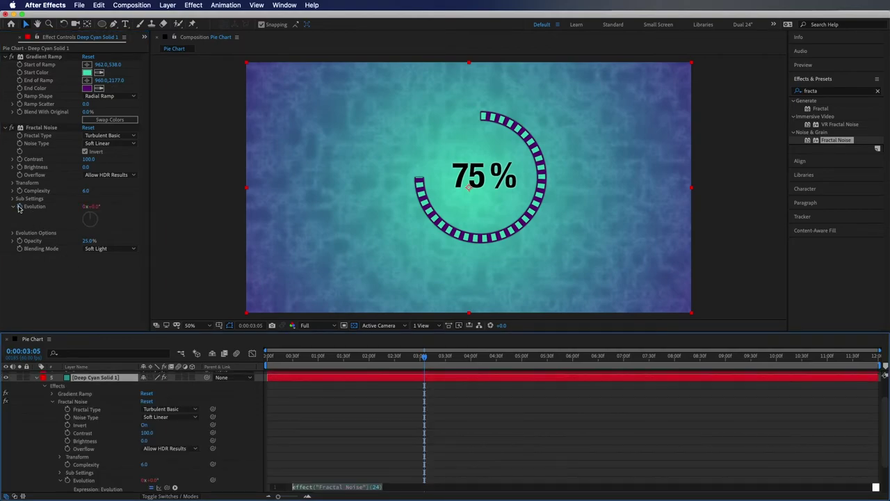
type("time")
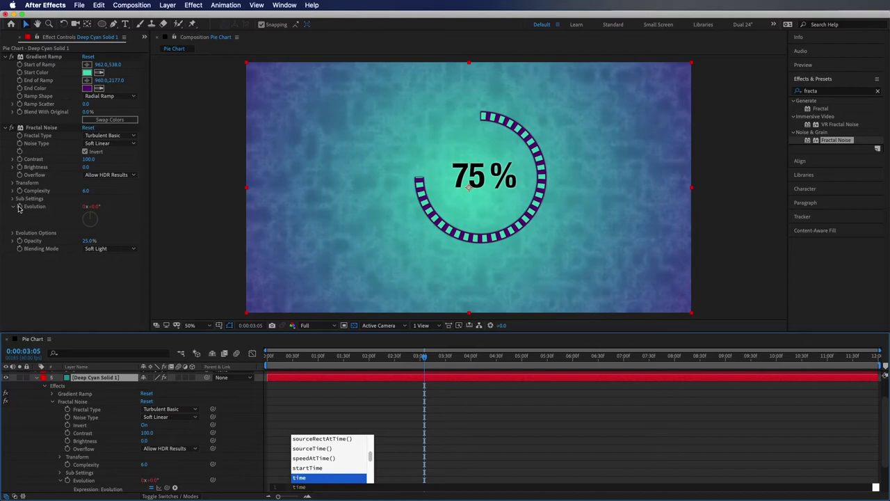
type("*")
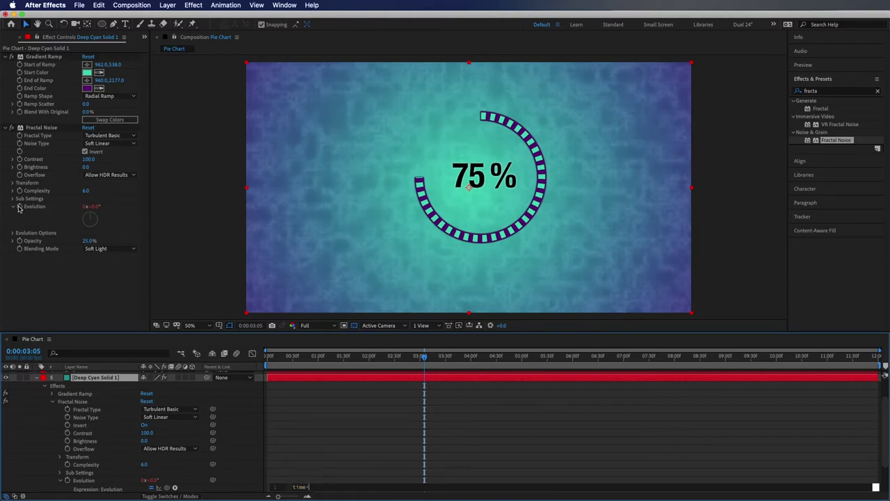
type("30")
key("KP_Enter")
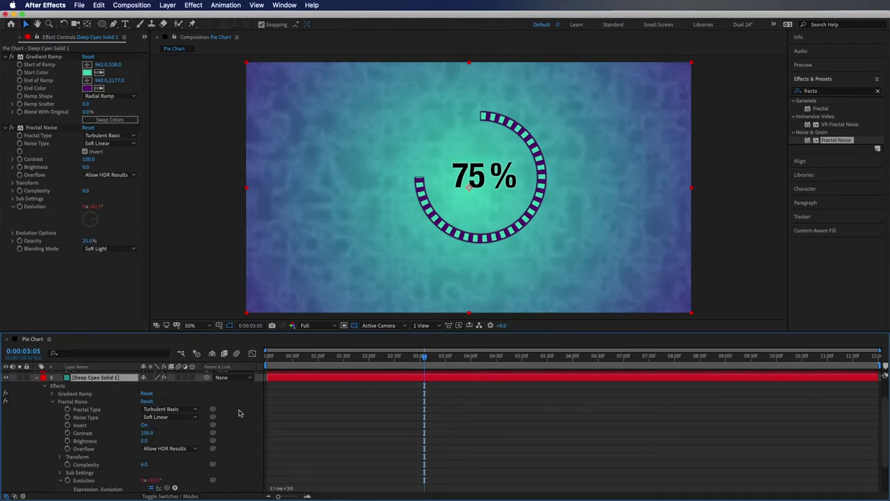
Step: Solo the background layer and scrub the timeline to preview the moving noise
scroll(66, 384, "up", 4)
left_click(36, 406)
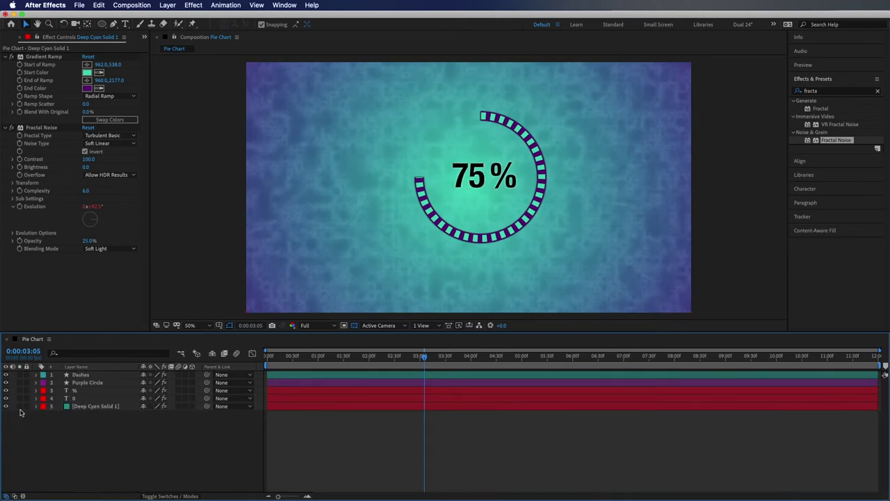
left_click(20, 412)
left_click(19, 407)
left_click_drag(449, 359, 640, 376)
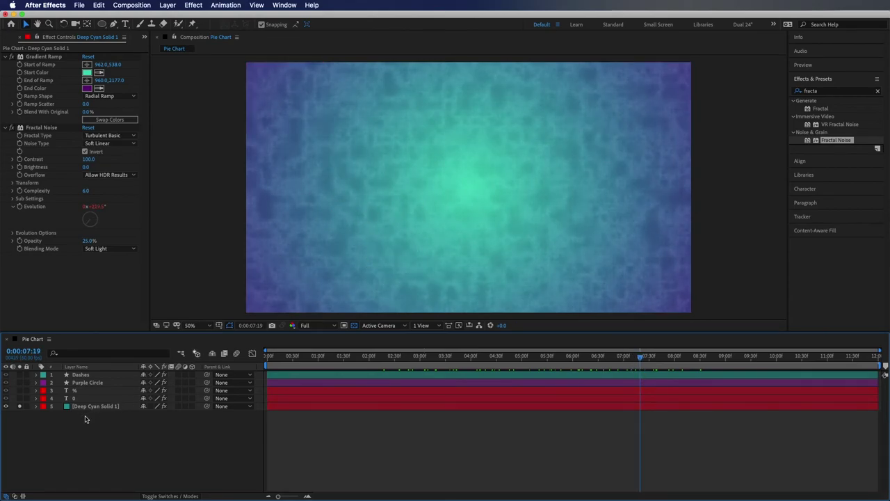
Step: Edit the Evolution expression to time*20 and collapse the layer's properties
left_click(36, 406)
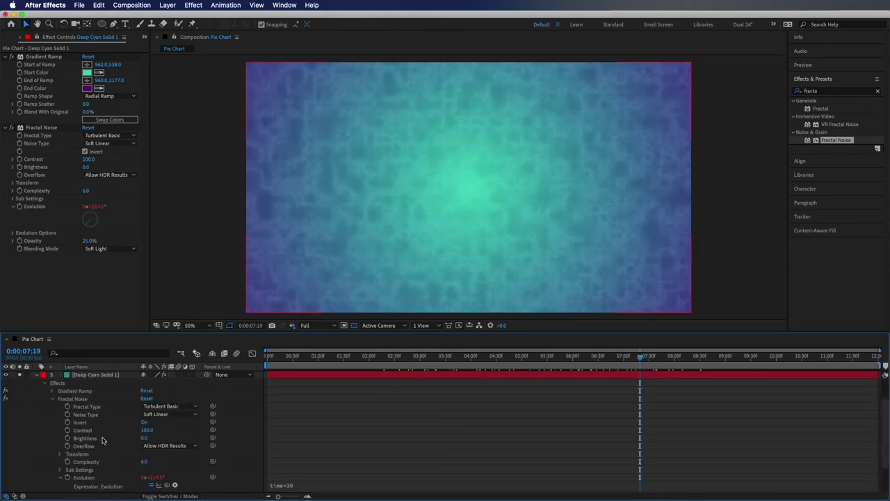
scroll(104, 431, "down", 5)
left_click(303, 445)
left_click(333, 446)
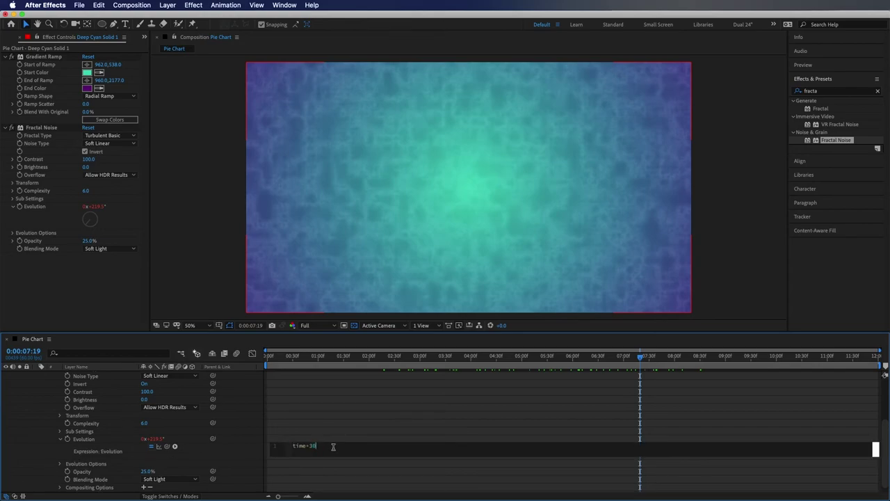
key("KP_Enter")
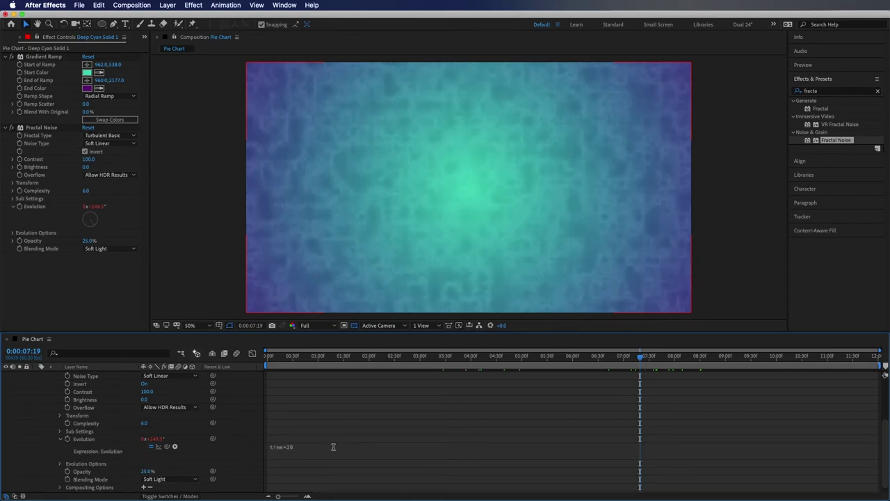
scroll(105, 431, "up", 5)
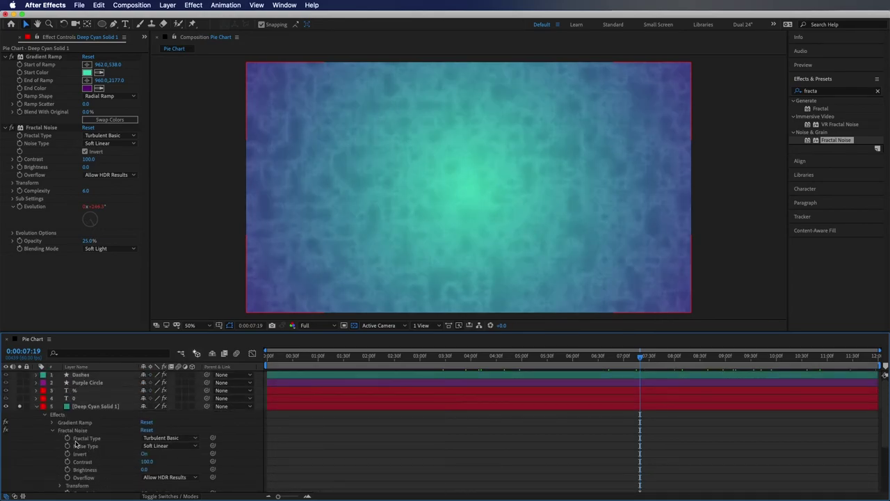
left_click(36, 407)
Step: Unsolo the background and precompose the Dashes through 0 layers as 'Percentage with Circles'
left_click(20, 407)
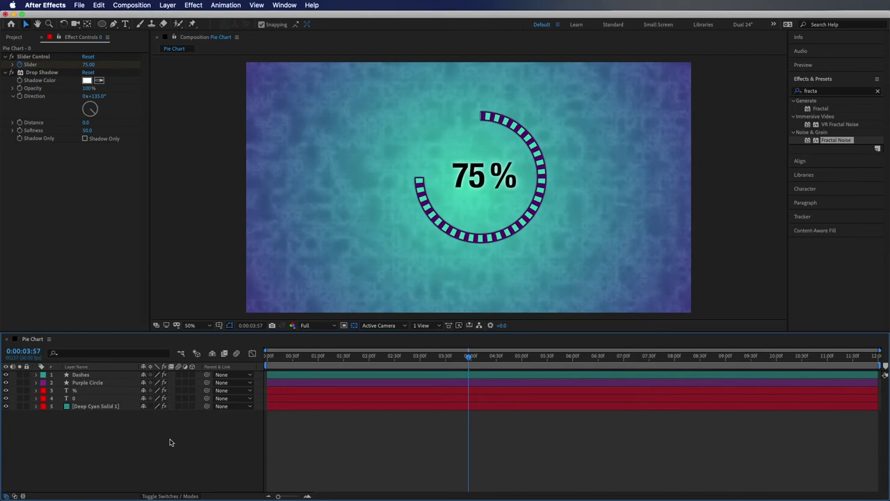
left_click(85, 399)
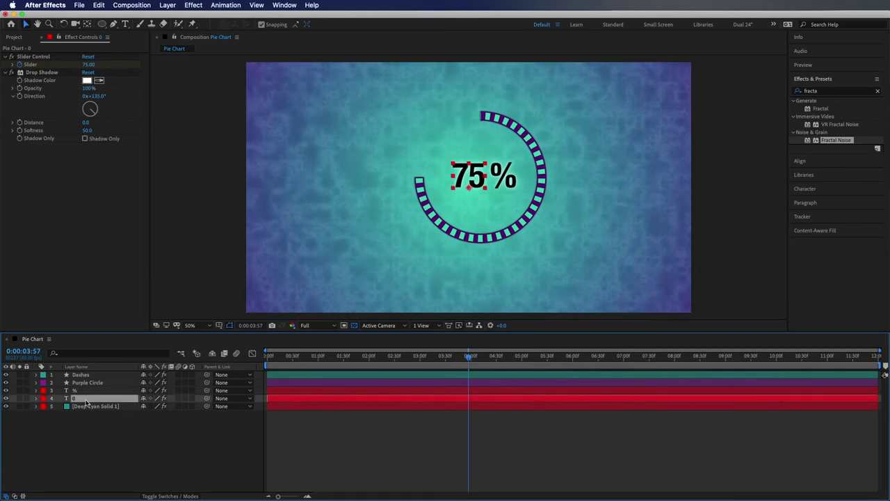
left_click(96, 375, "shift")
key("super+shift+c")
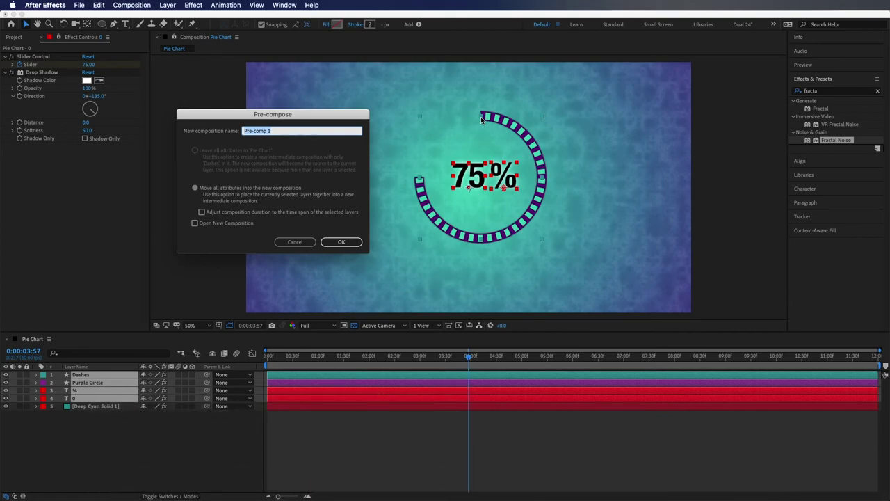
type("Percentage with Circles")
key("Return")
Step: Scale the Percentage with Circles layer to 120%
left_click(116, 376)
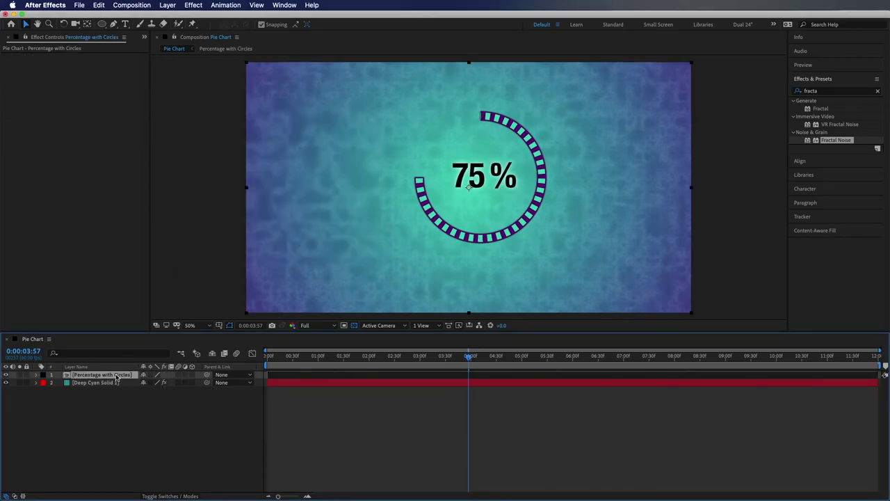
key("s")
left_click(157, 383)
type("120")
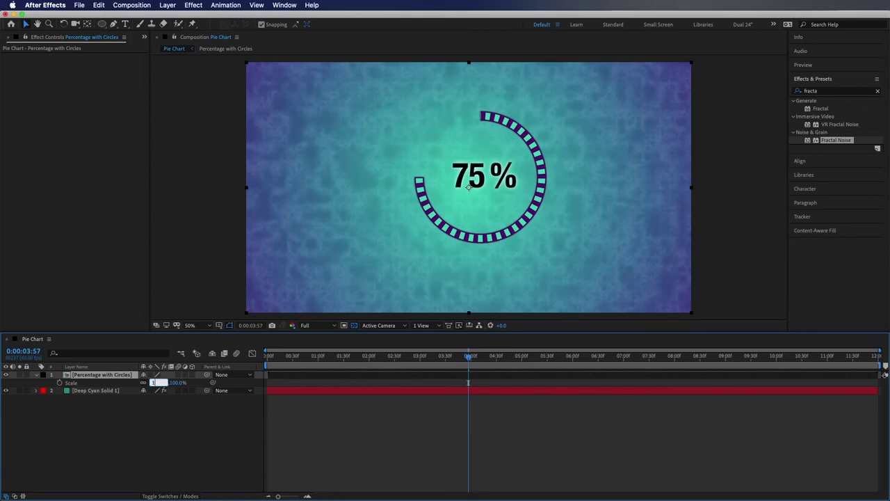
key("Return")
Step: Centre the ring in the composition using the Align panel and a small drag
left_click(123, 376)
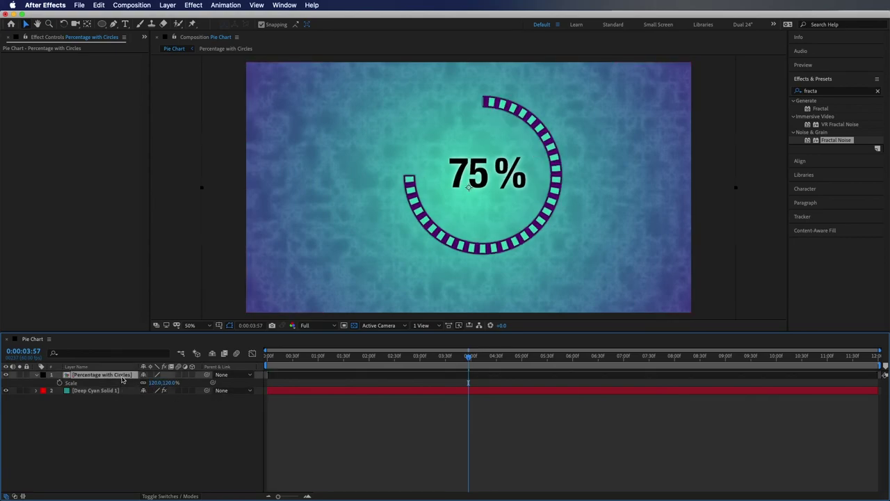
left_click(822, 165)
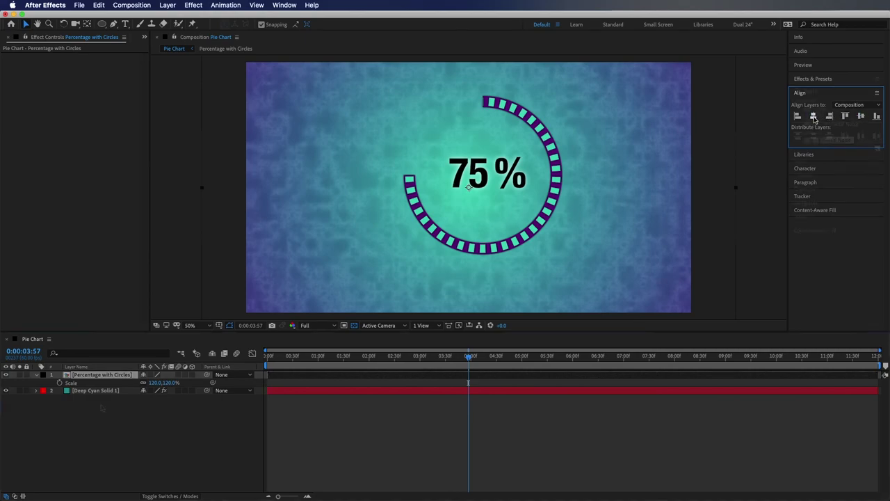
left_click(110, 376)
key("super+5")
left_click(493, 180)
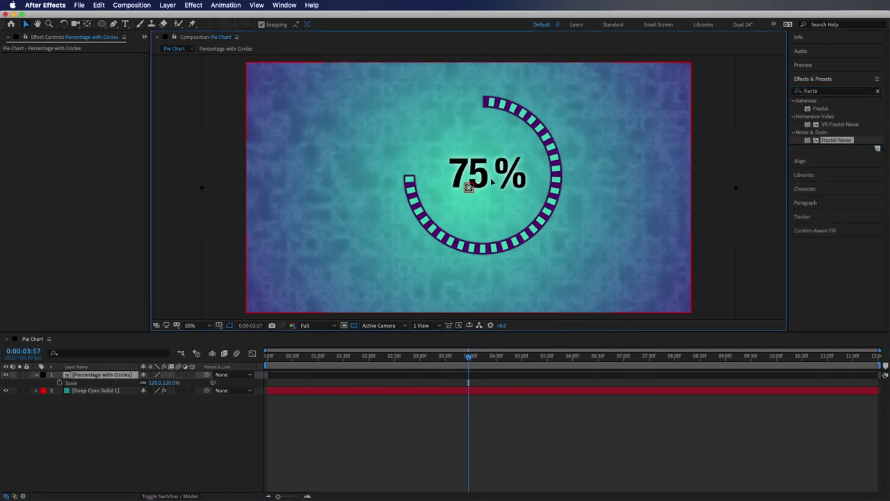
mouse_move(498, 171)
left_mouse_down()
mouse_move(493, 185)
mouse_move(502, 186)
left_mouse_up()
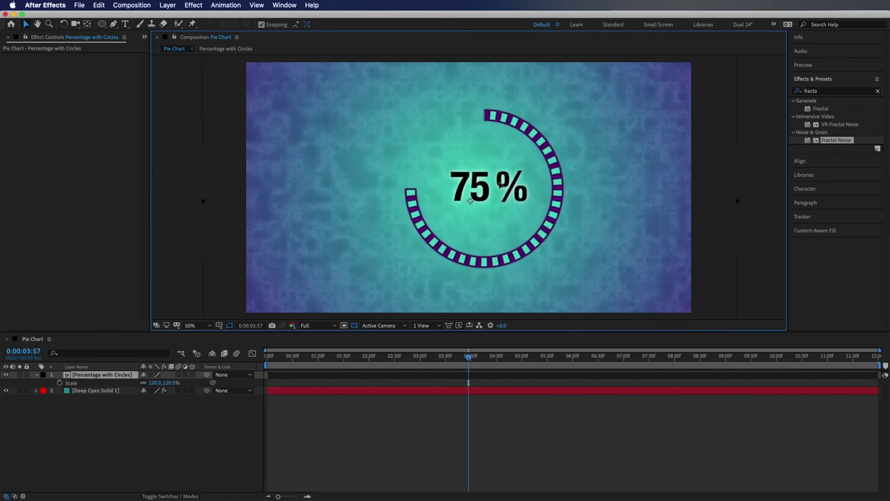
left_click(370, 448)
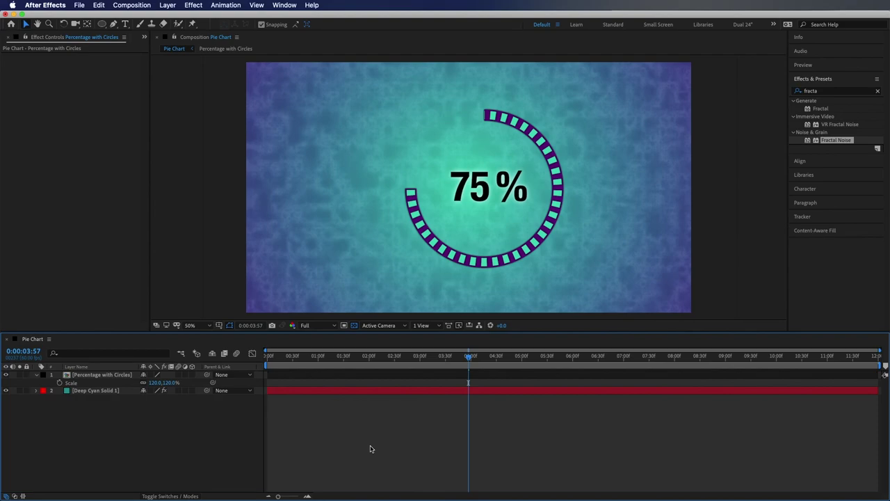